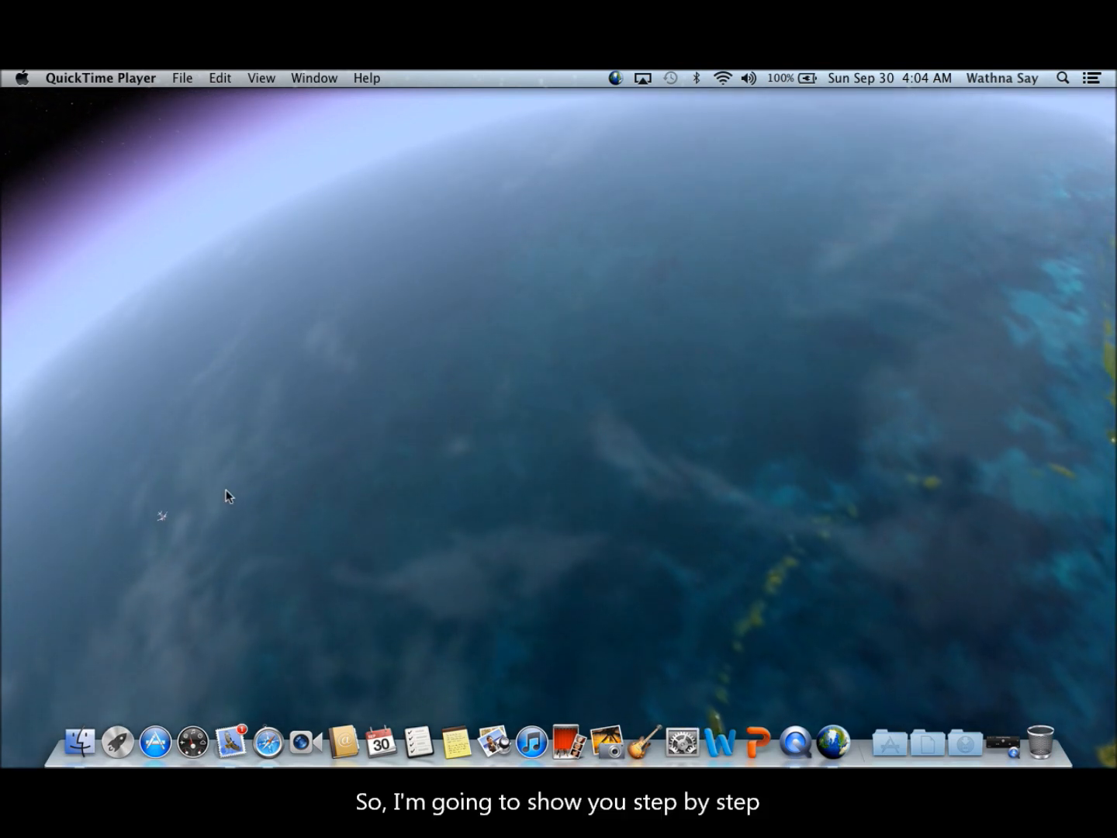
# Open Safari and search the web for "khmer unicode on mac".
pyautogui.click(273, 728)
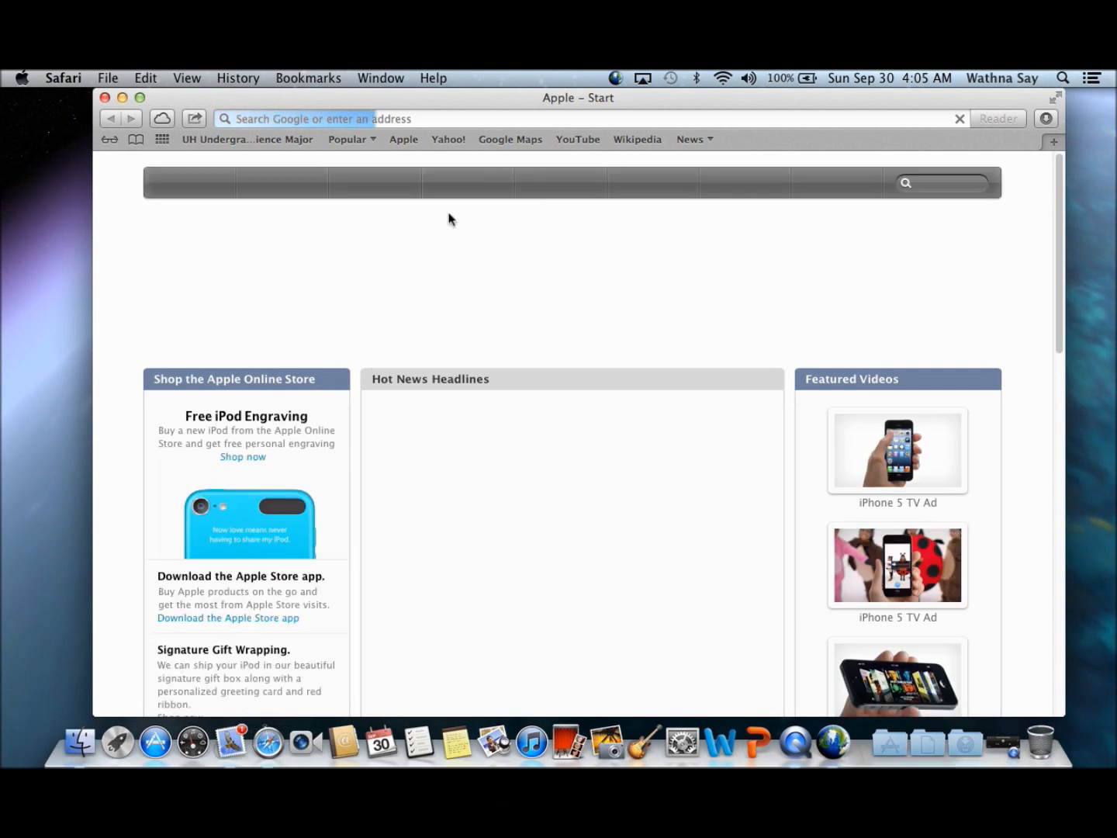
pyautogui.click(505, 115)
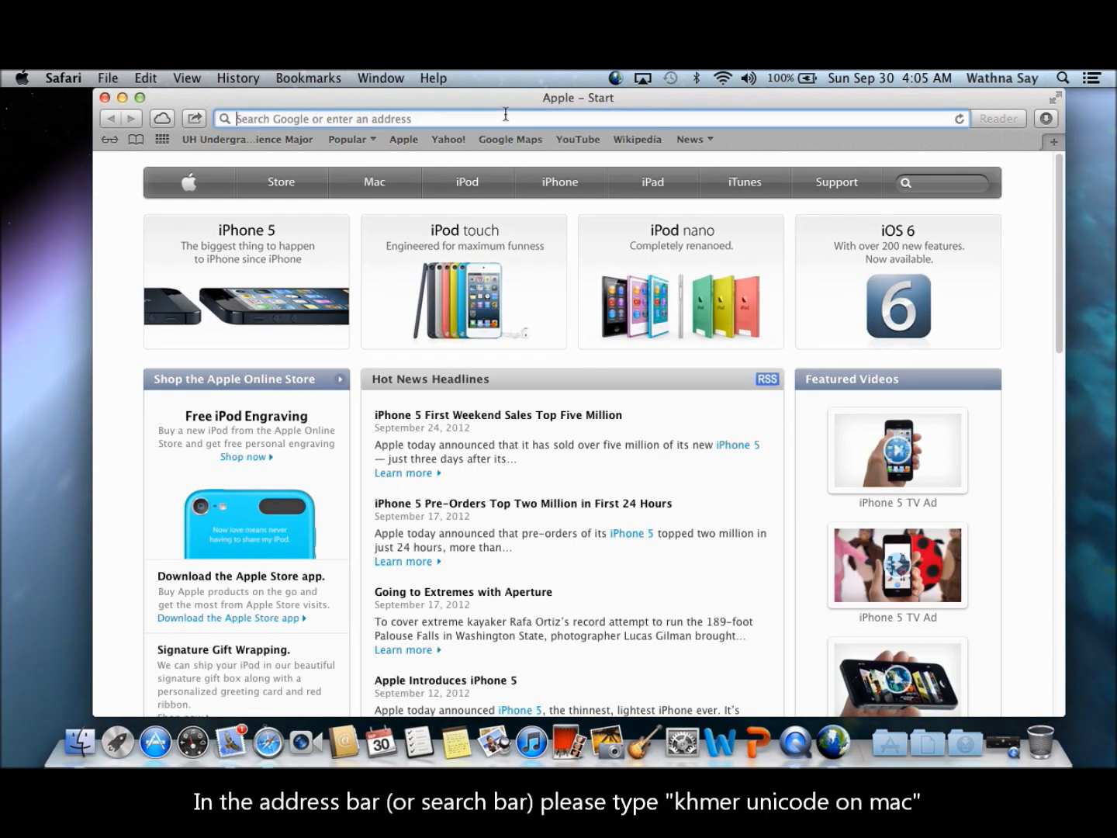
pyautogui.write('ma')
pyautogui.press('BackSpace')
pyautogui.press('BackSpace')
pyautogui.press('BackSpace')
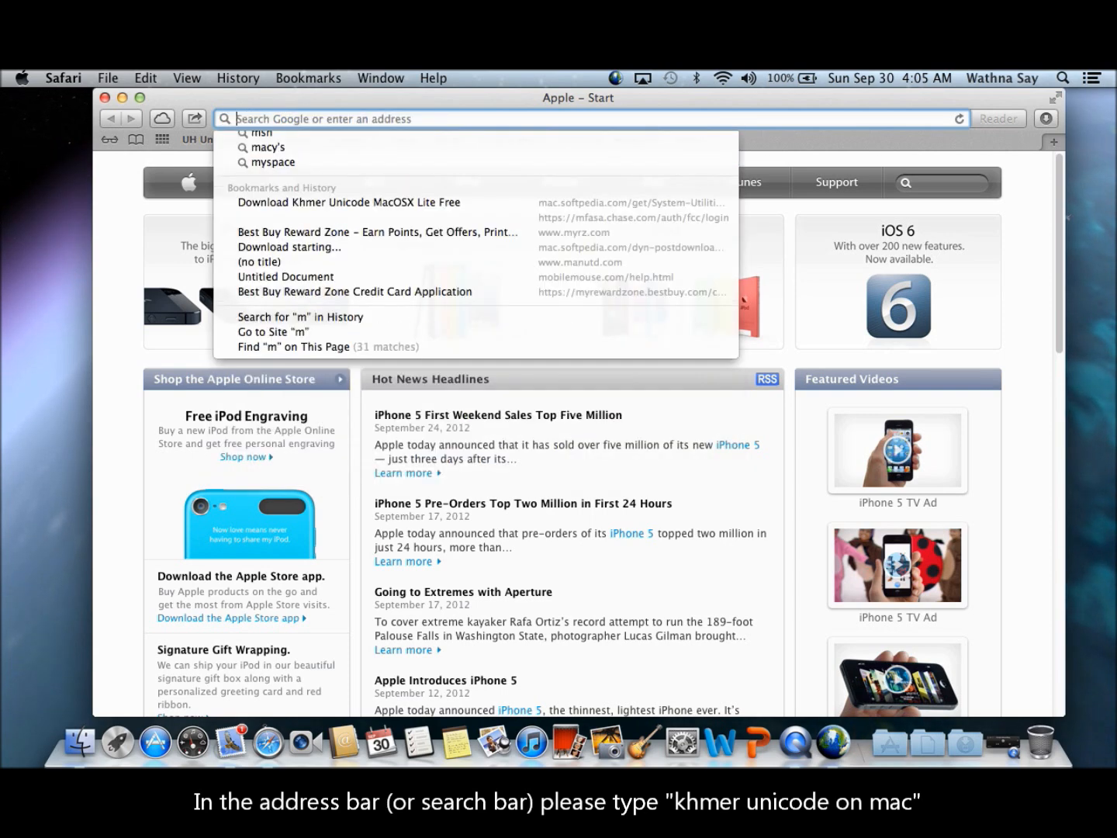
pyautogui.write('khmer un')
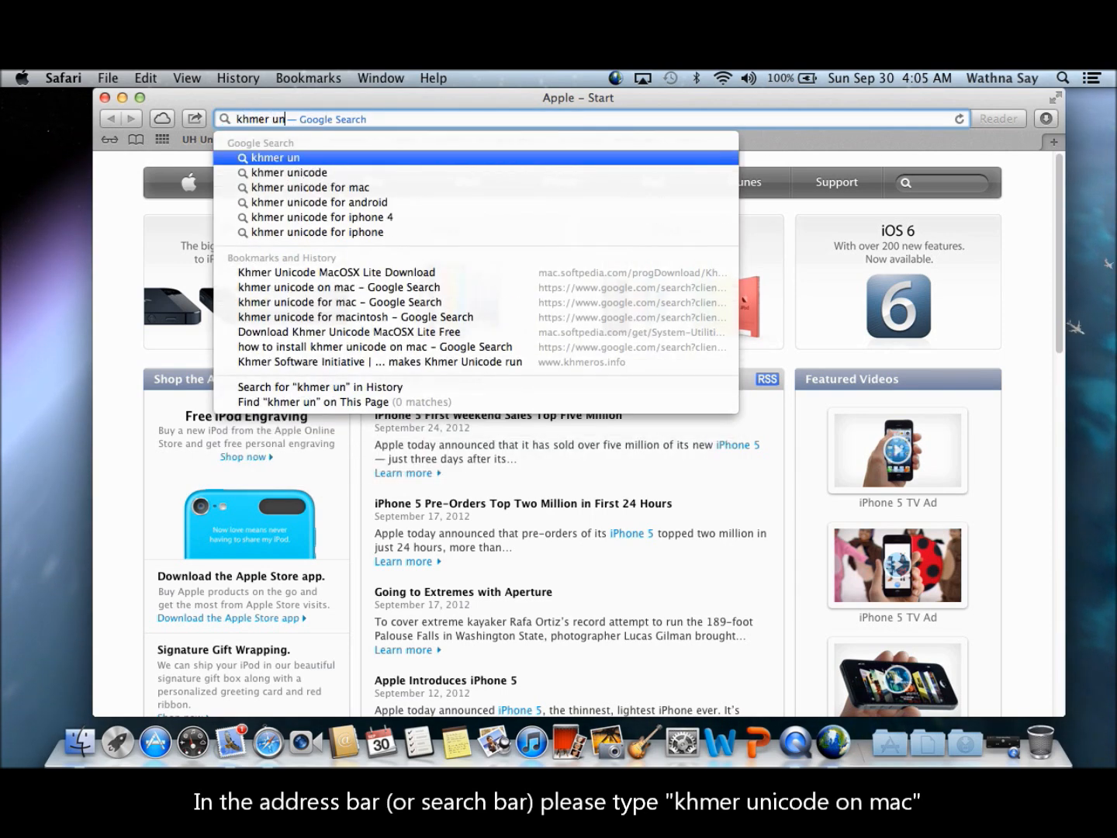
pyautogui.write('icode on mac')
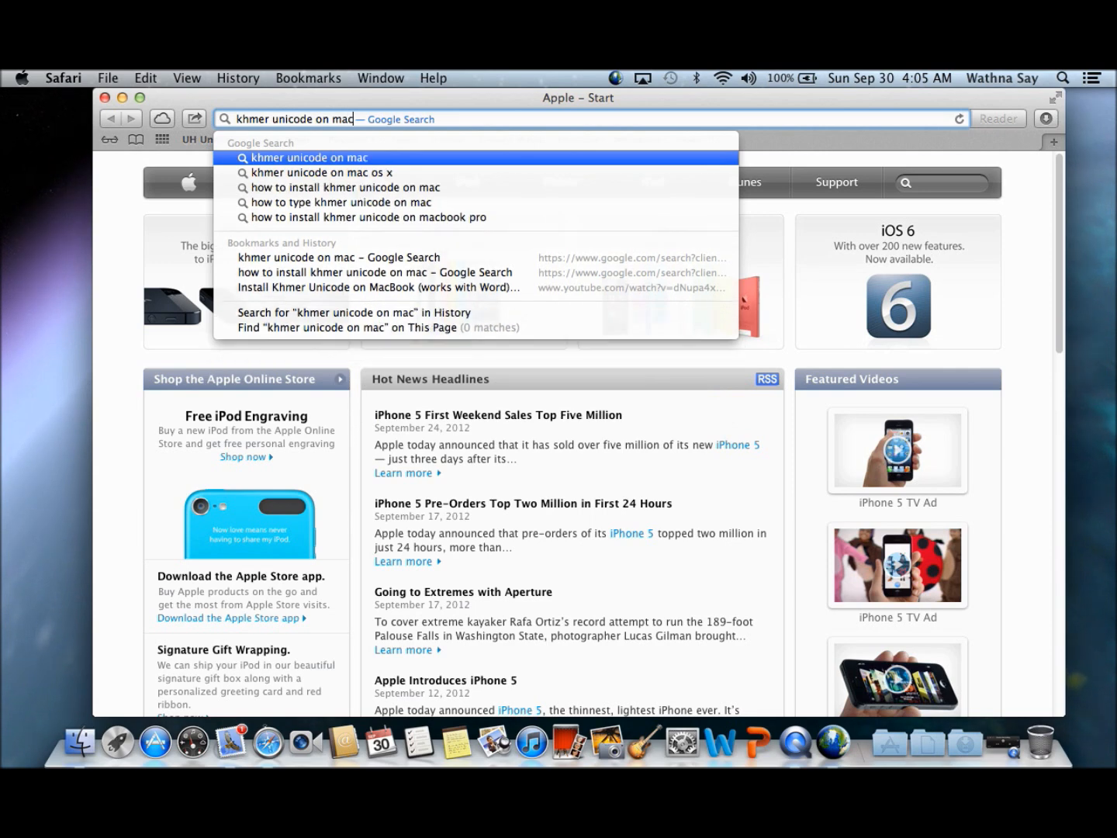
pyautogui.press('Return')
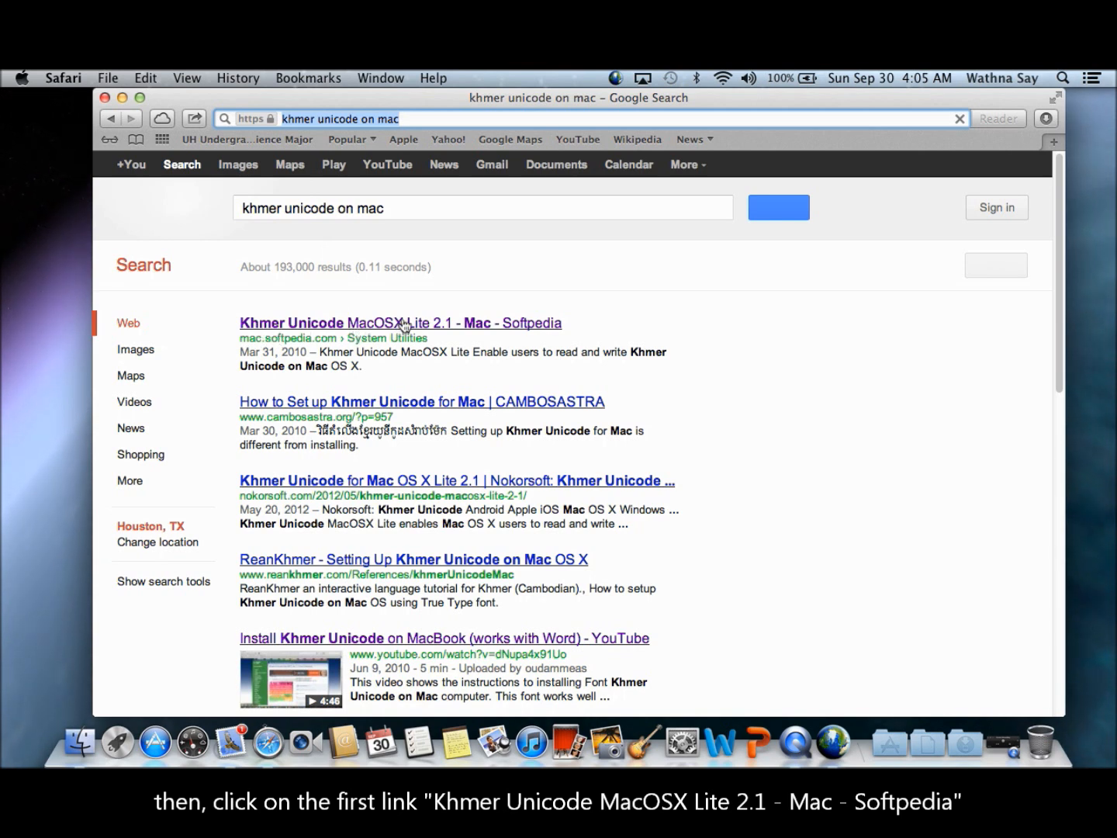
# Open the Softpedia result for Khmer Unicode MacOSX Lite 2.1 and download the ZIP from External Mirror 1.
pyautogui.click(484, 326)
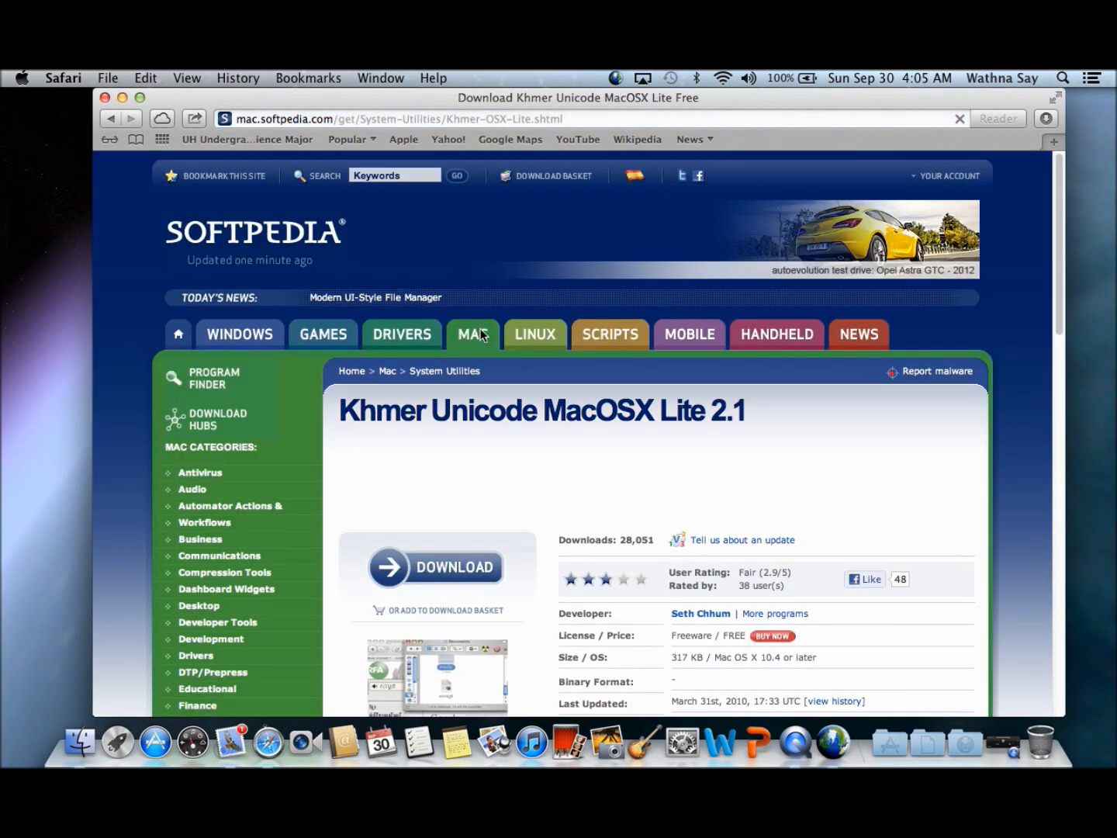
pyautogui.scroll(-5, 477, 500)
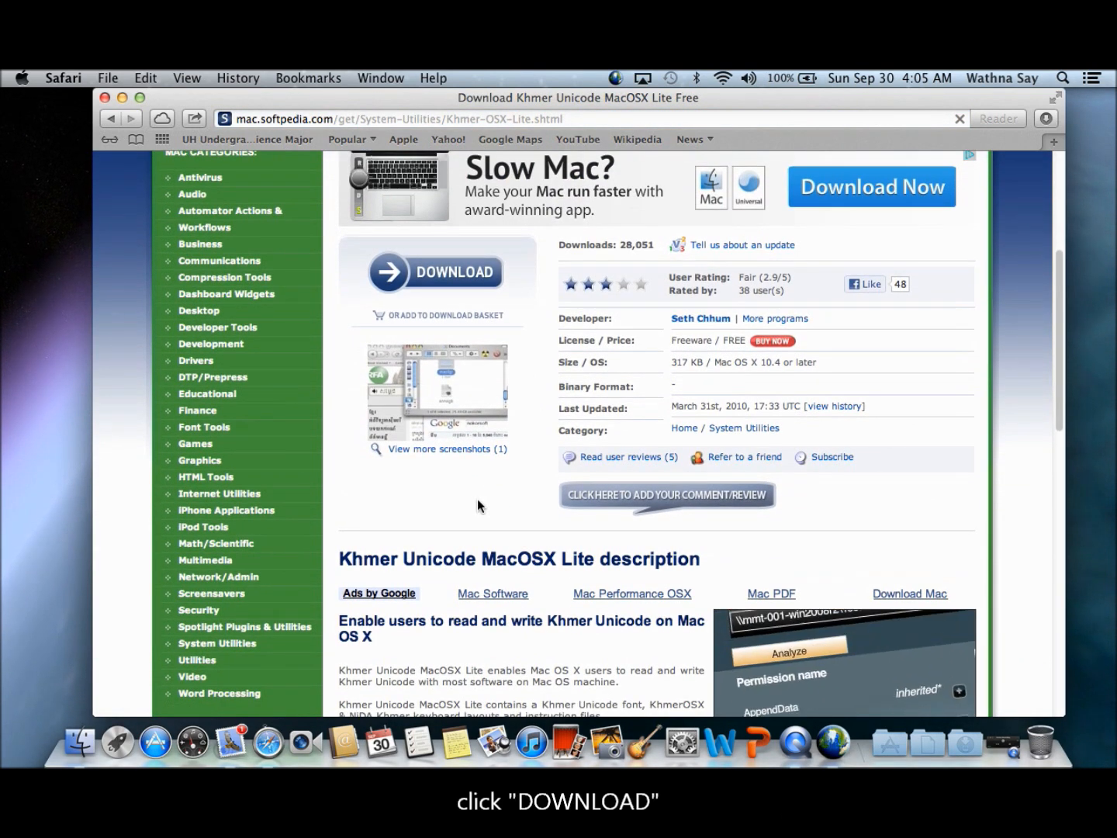
pyautogui.scroll(3, 477, 499)
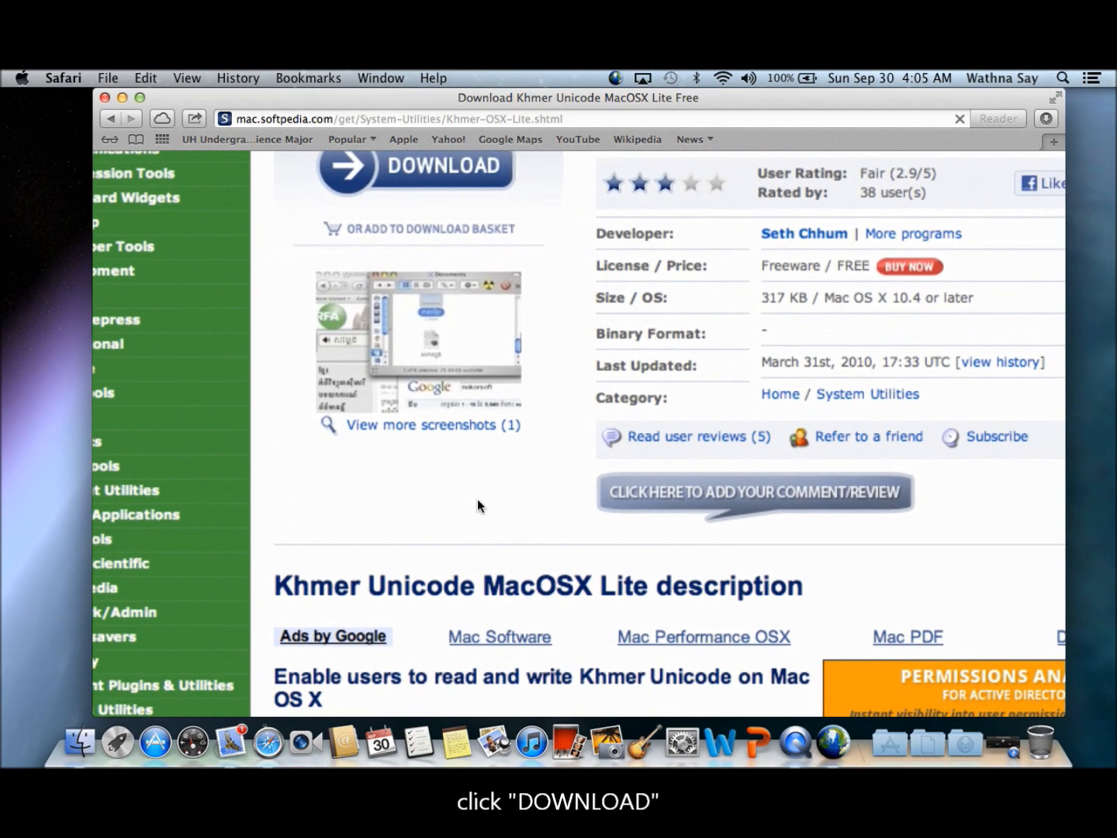
pyautogui.scroll(2, 486, 336)
pyautogui.click(480, 229)
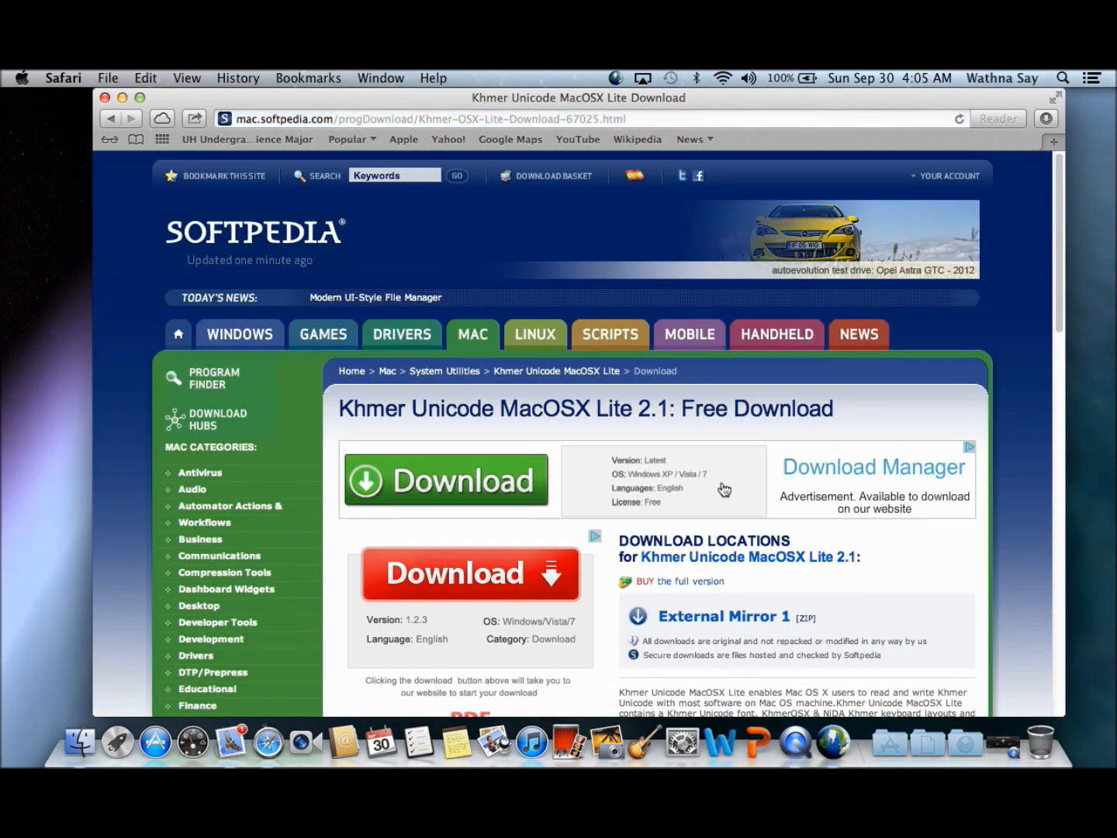
pyautogui.scroll(-4, 863, 582)
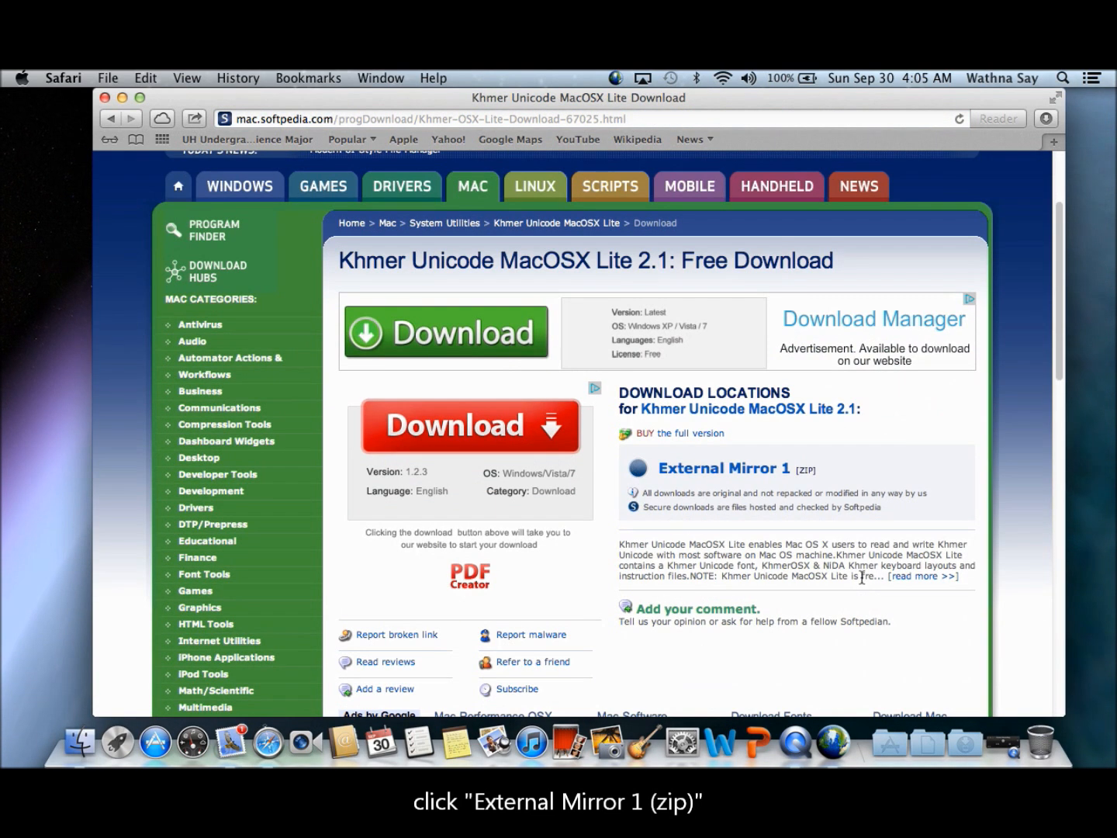
pyautogui.click(755, 476)
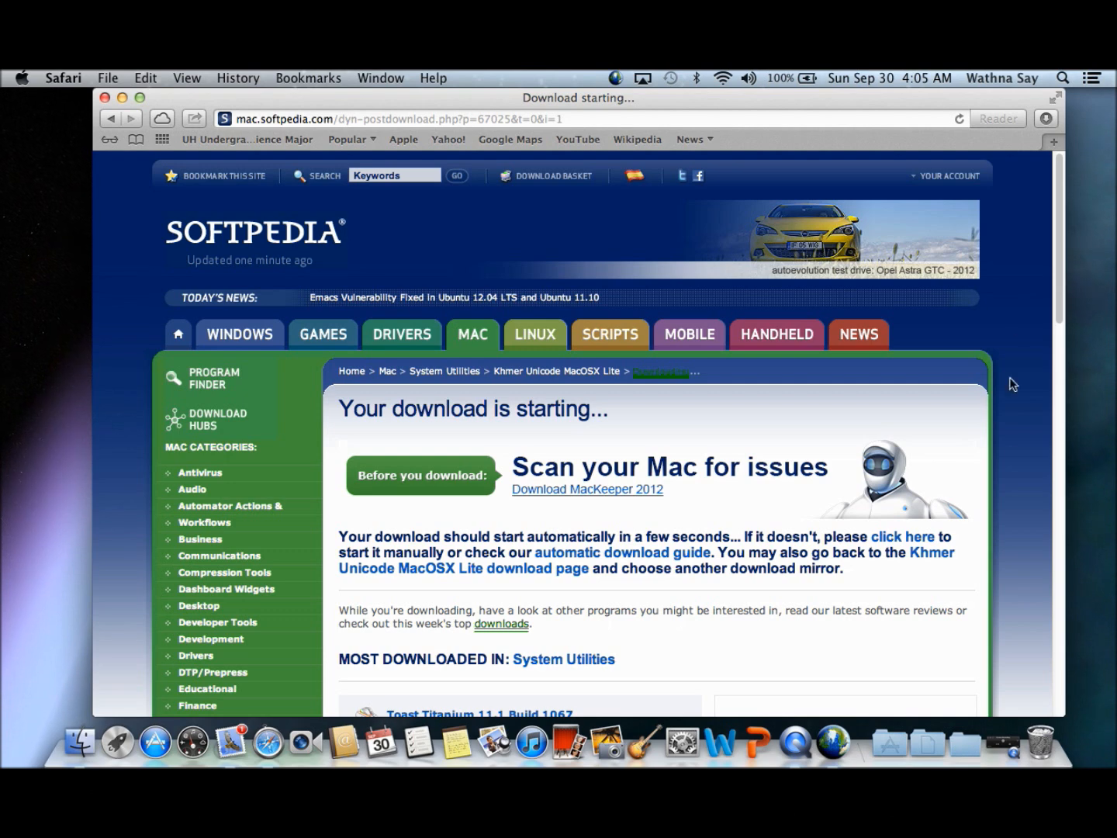
# Close the browser window, open the KUMACOSXV21 folder from Downloads and try to launch its KUMACOSXV21 installer package.
pyautogui.click(972, 736)
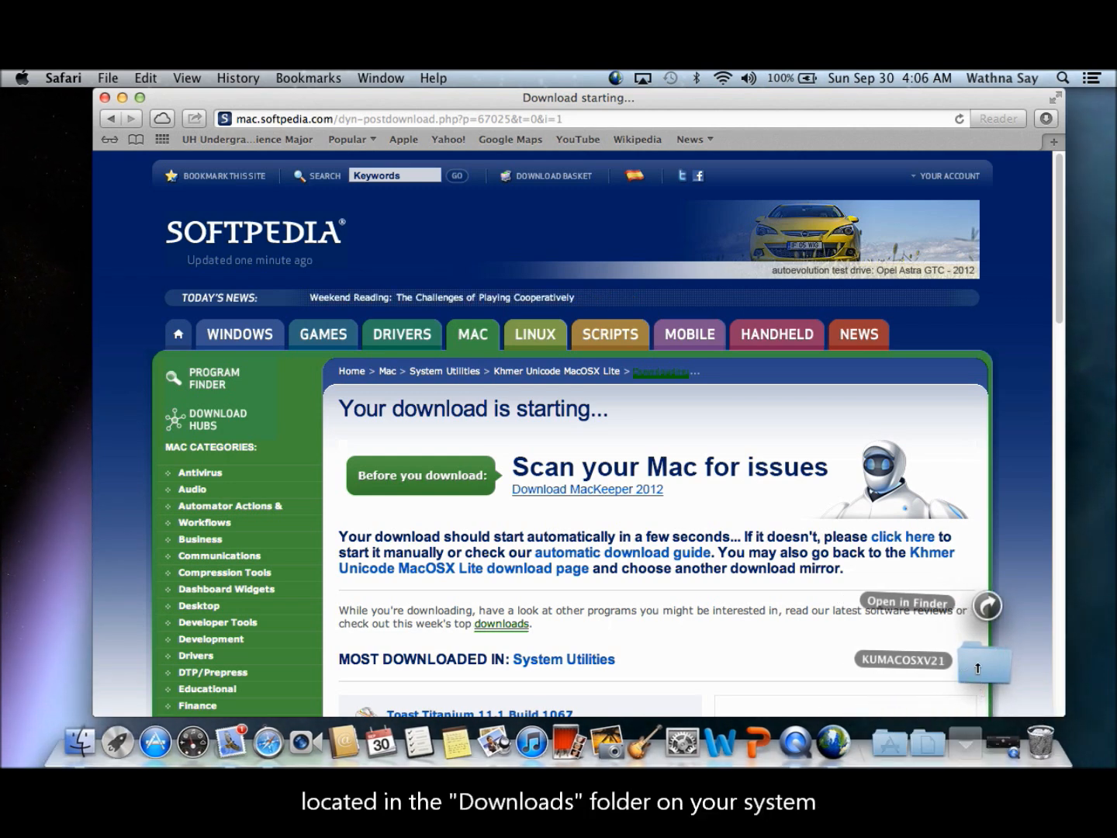
pyautogui.click(104, 98)
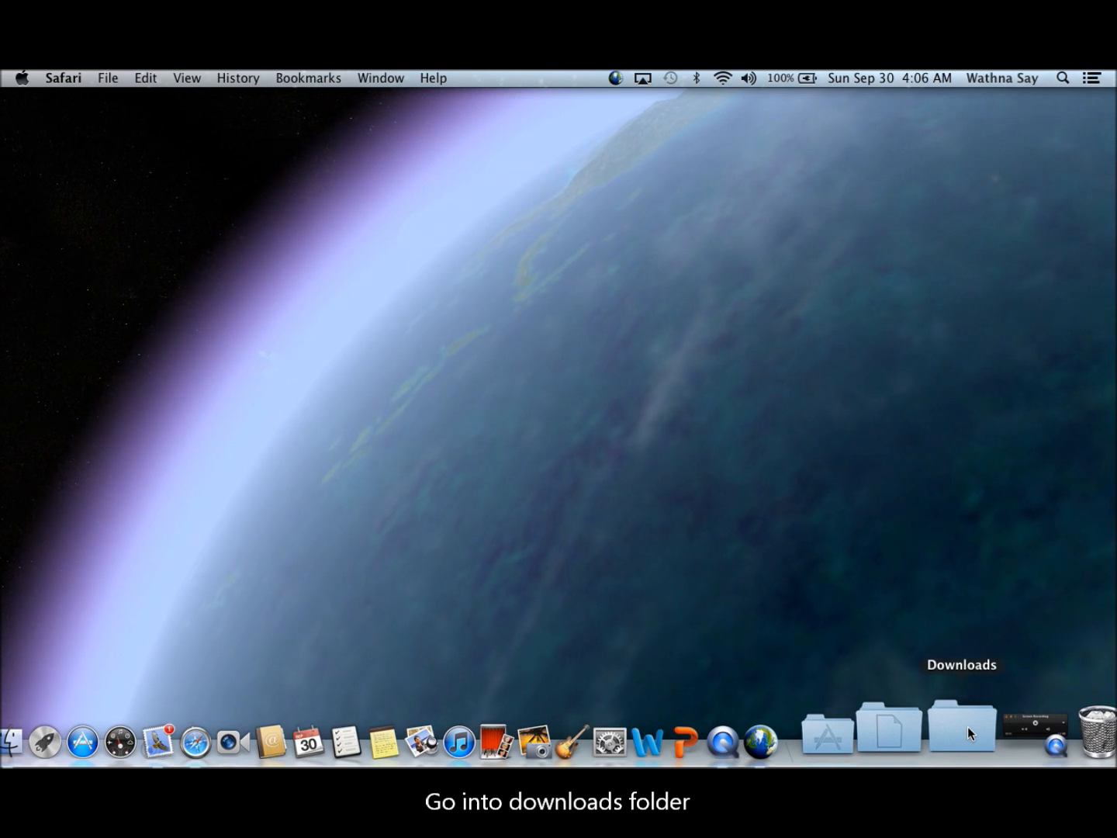
pyautogui.click(967, 726)
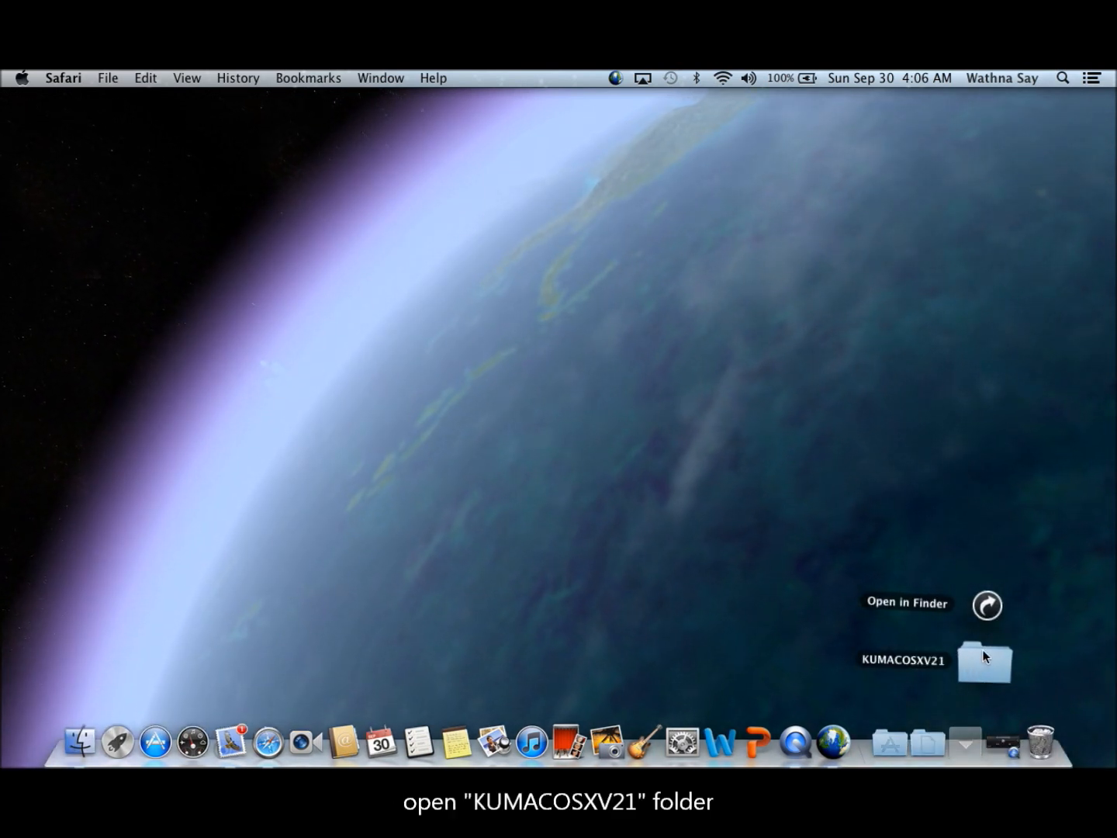
pyautogui.click(979, 660)
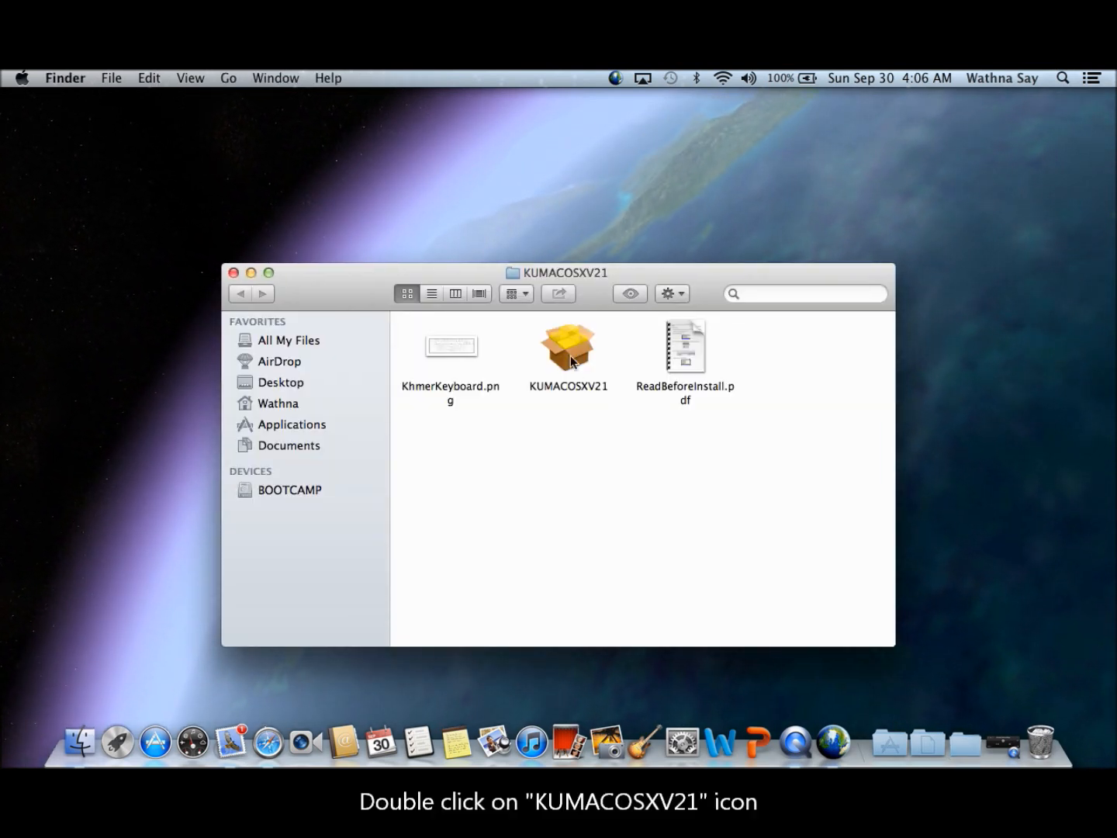
pyautogui.doubleClick(569, 356)
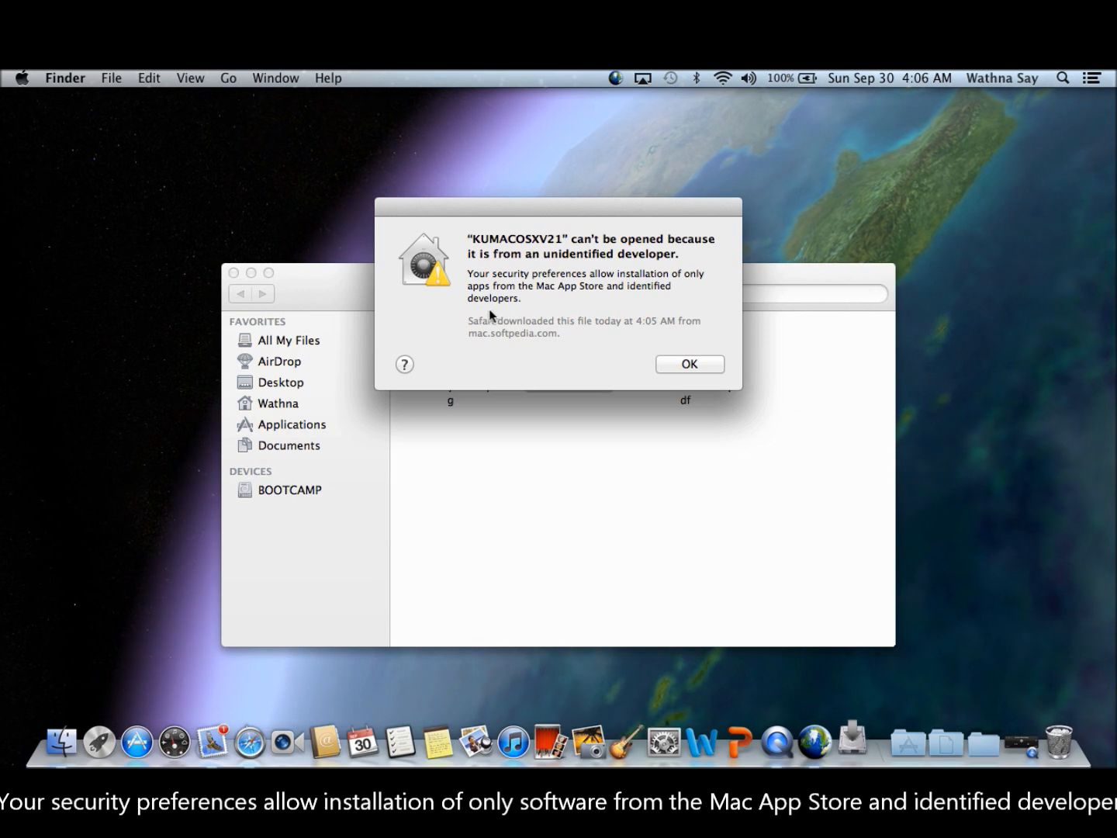
pyautogui.click(700, 368)
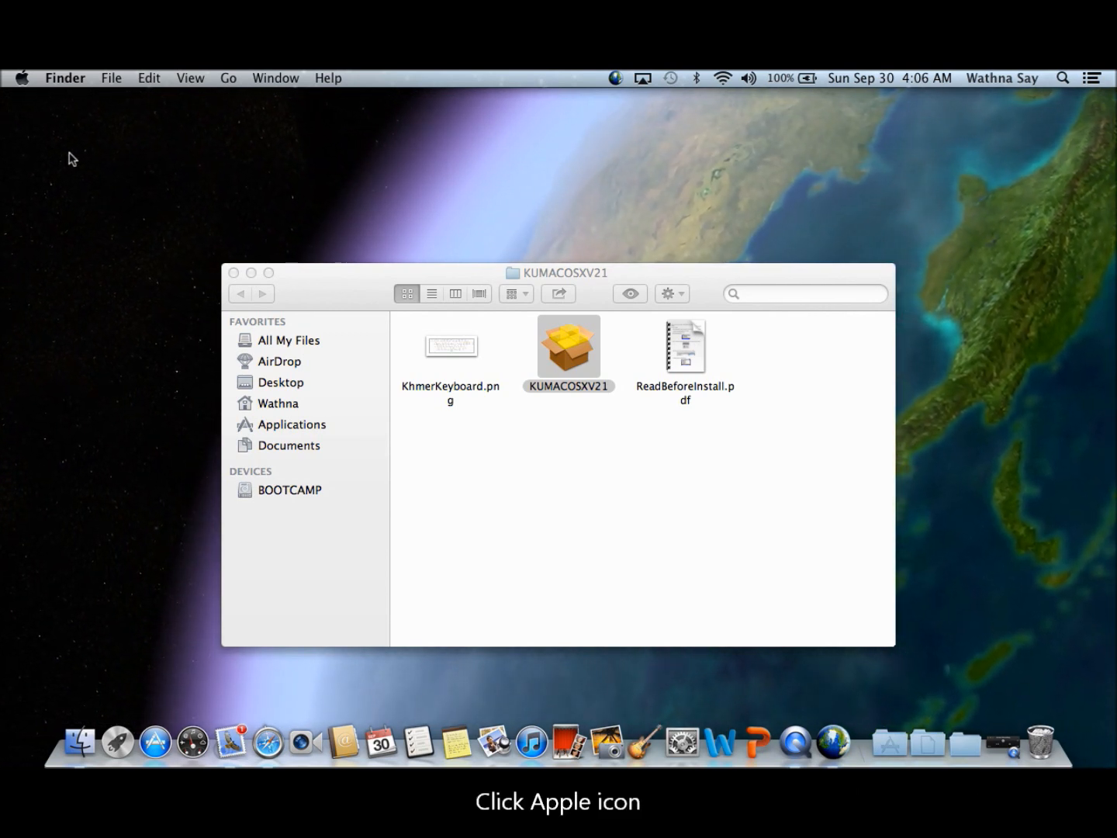
# Open the Security & Privacy settings in System Preferences and unlock them with the account password.
pyautogui.click(22, 78)
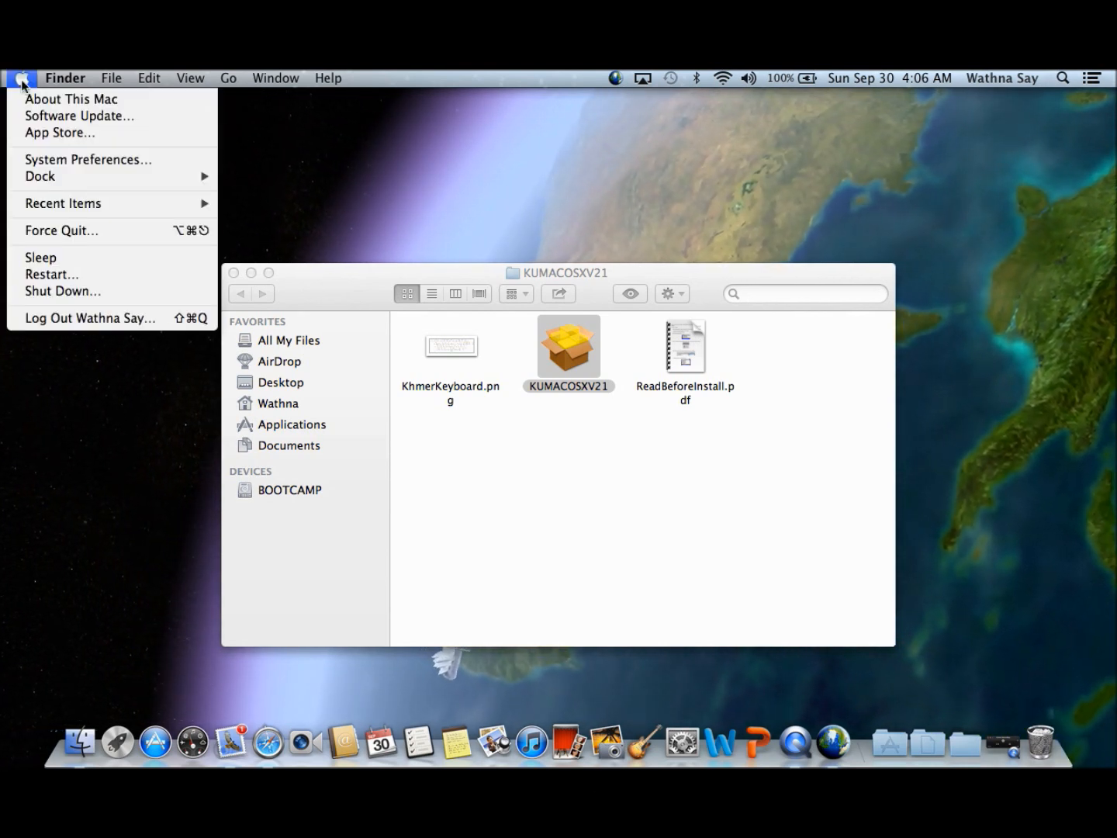
pyautogui.click(89, 160)
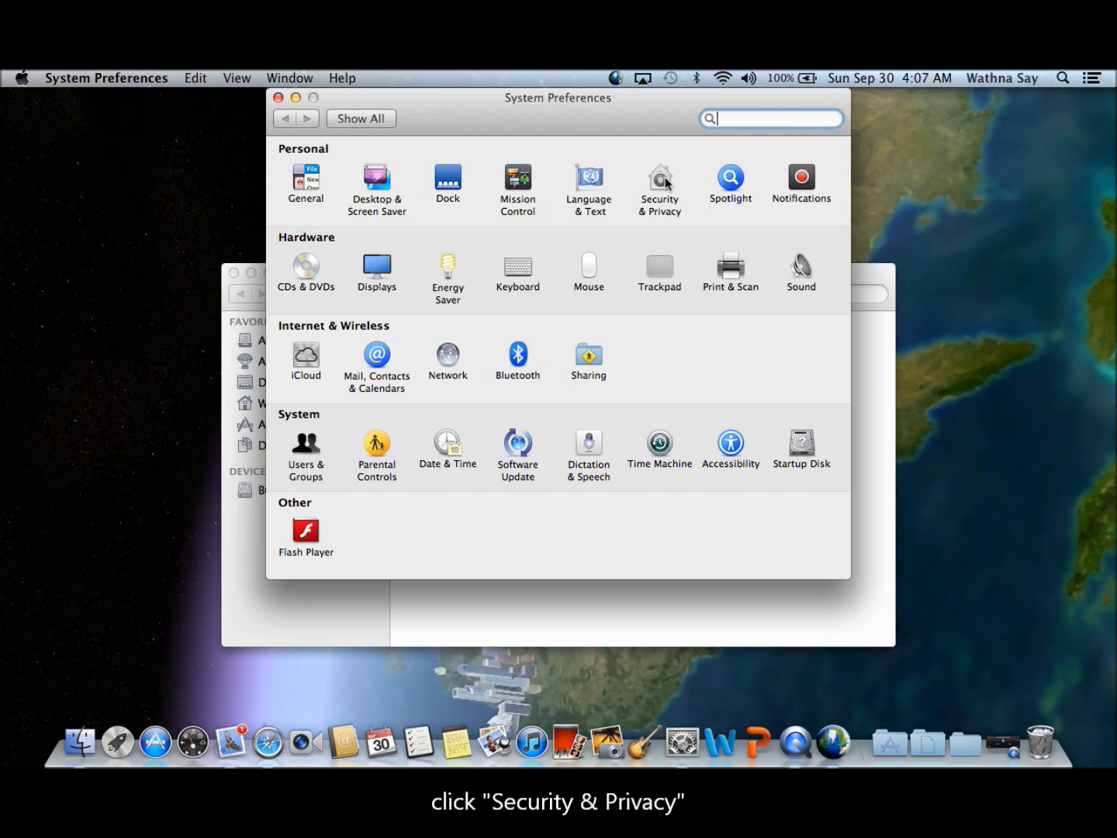
pyautogui.click(661, 180)
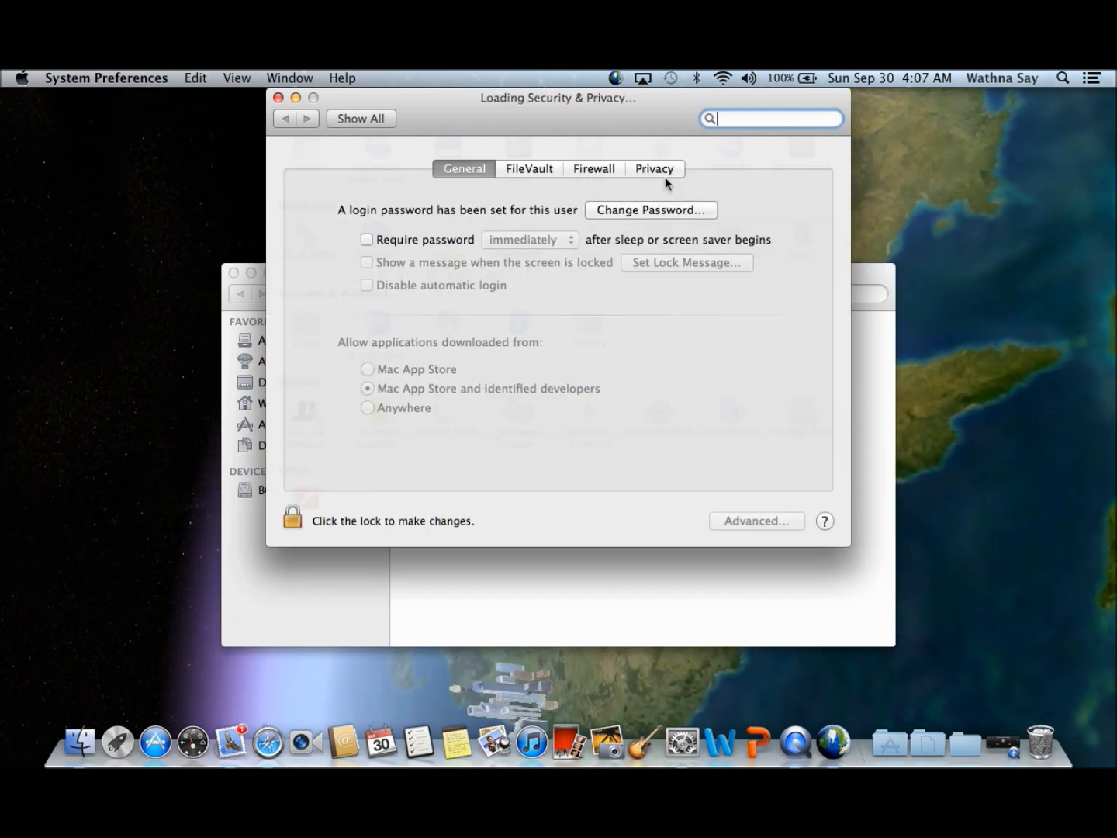
pyautogui.click(302, 505)
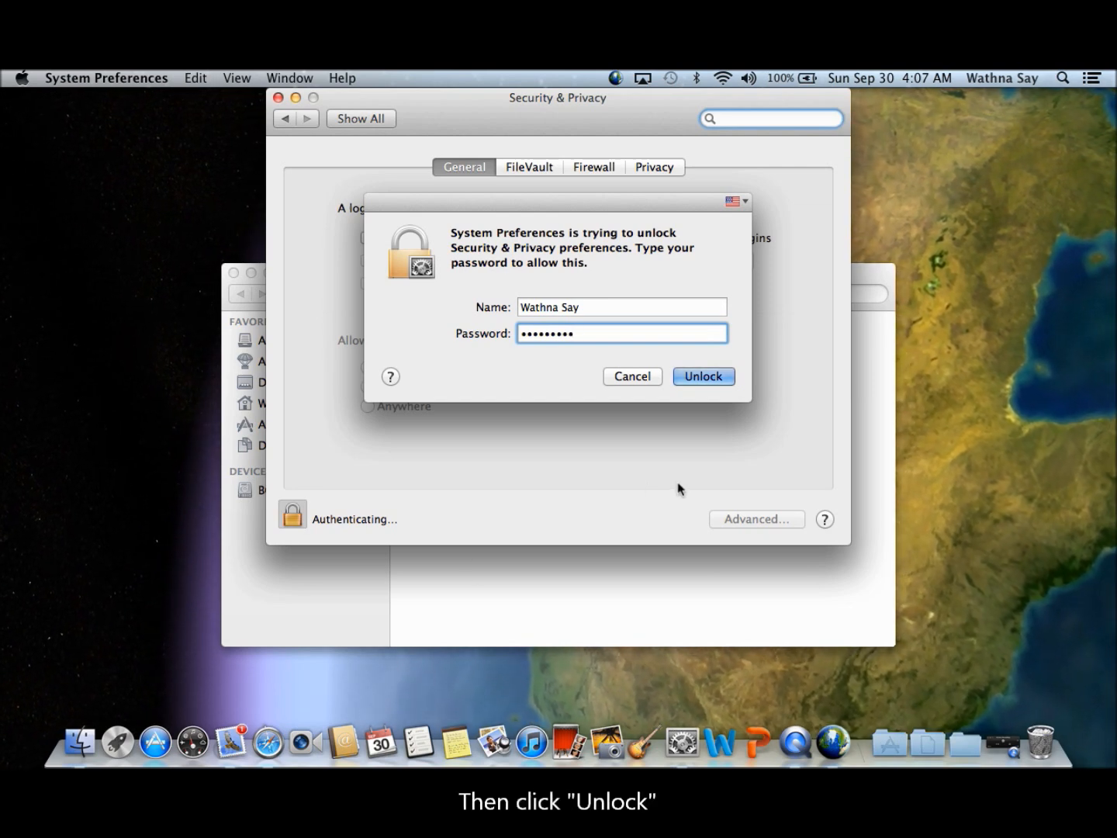
pyautogui.click(723, 376)
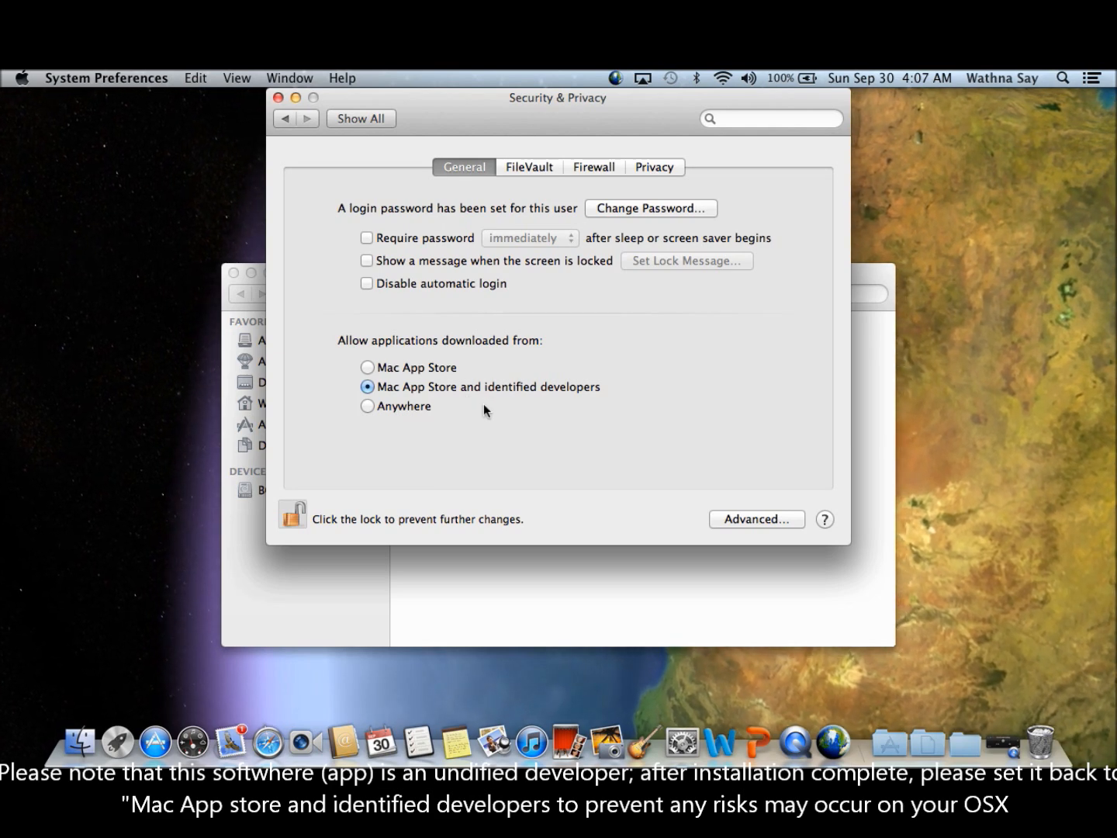
# Allow applications downloaded from Anywhere, confirm the choice and close System Preferences.
pyautogui.click(368, 407)
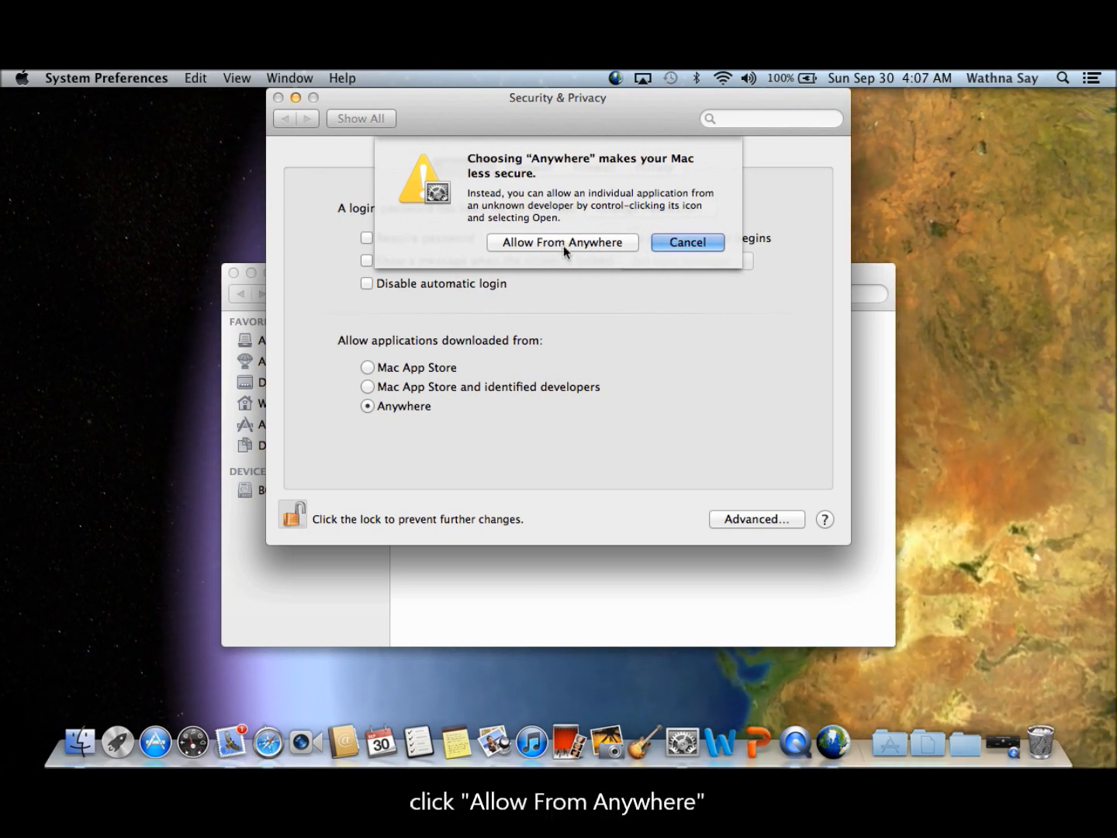
pyautogui.click(562, 246)
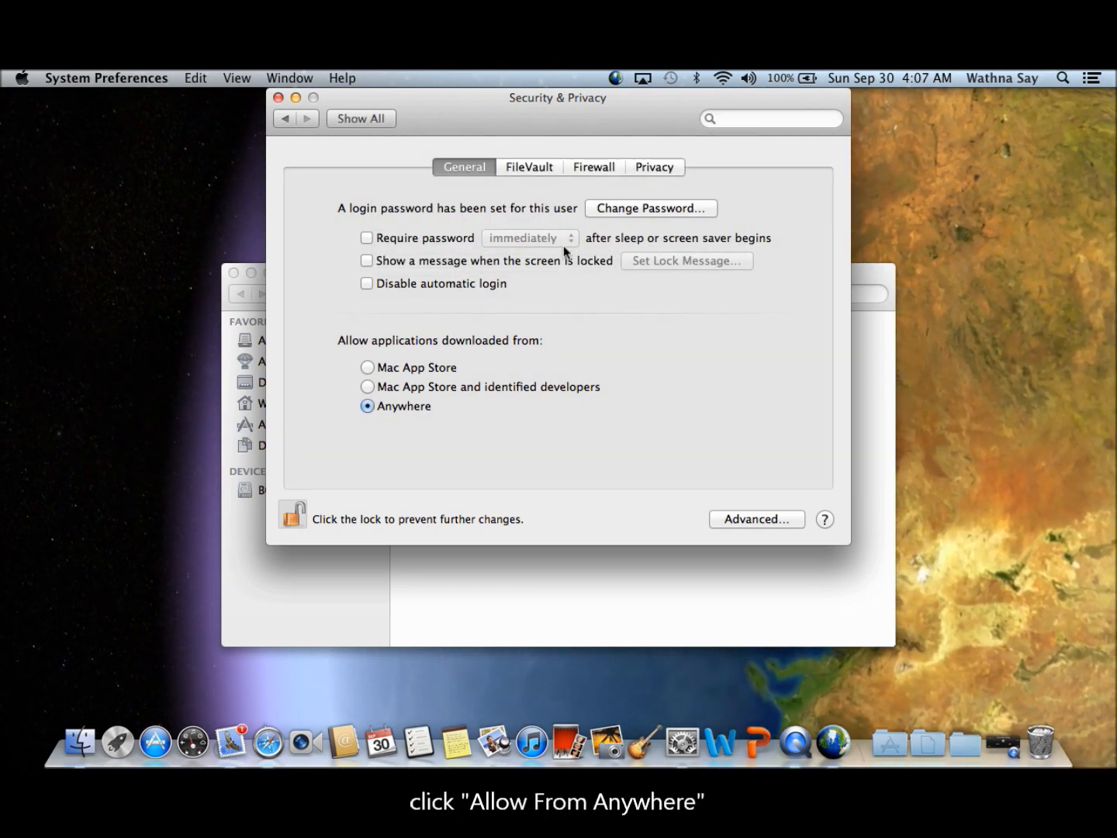
pyautogui.click(278, 98)
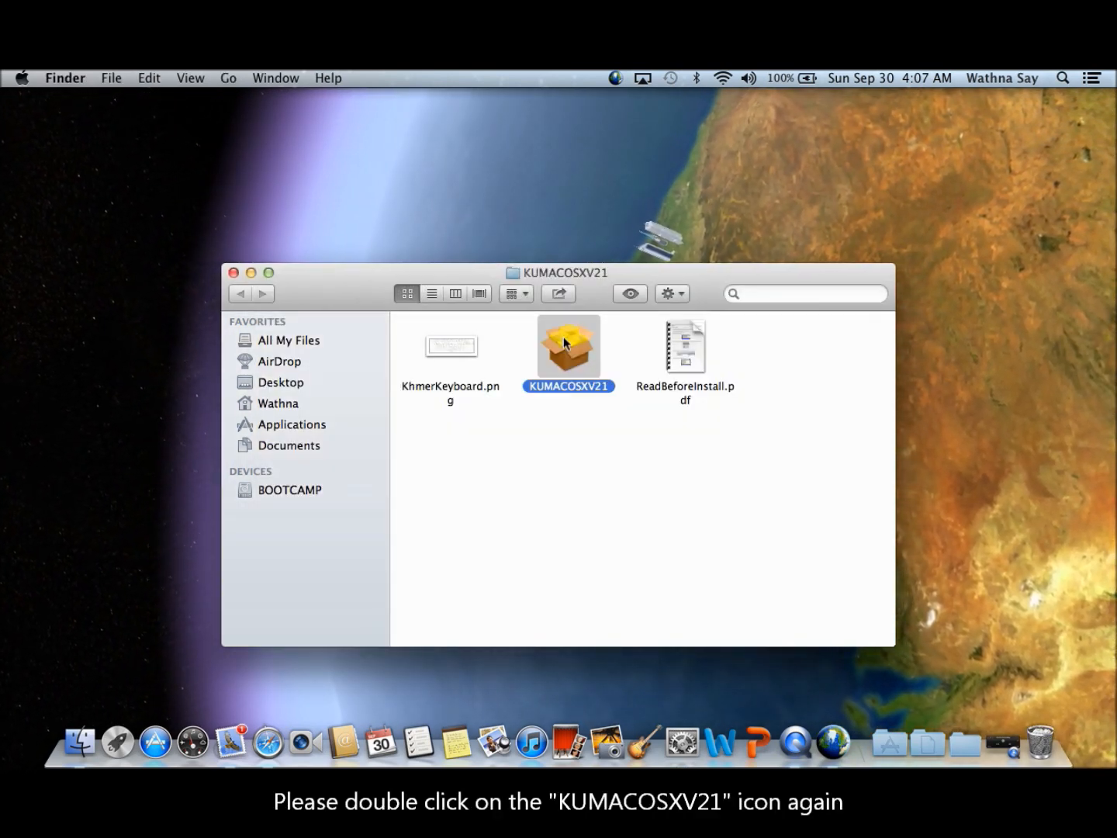
# Launch the KUMACOSXV21 installer package again, proceed through its introduction and read-me, and agree to the software license.
pyautogui.doubleClick(565, 342)
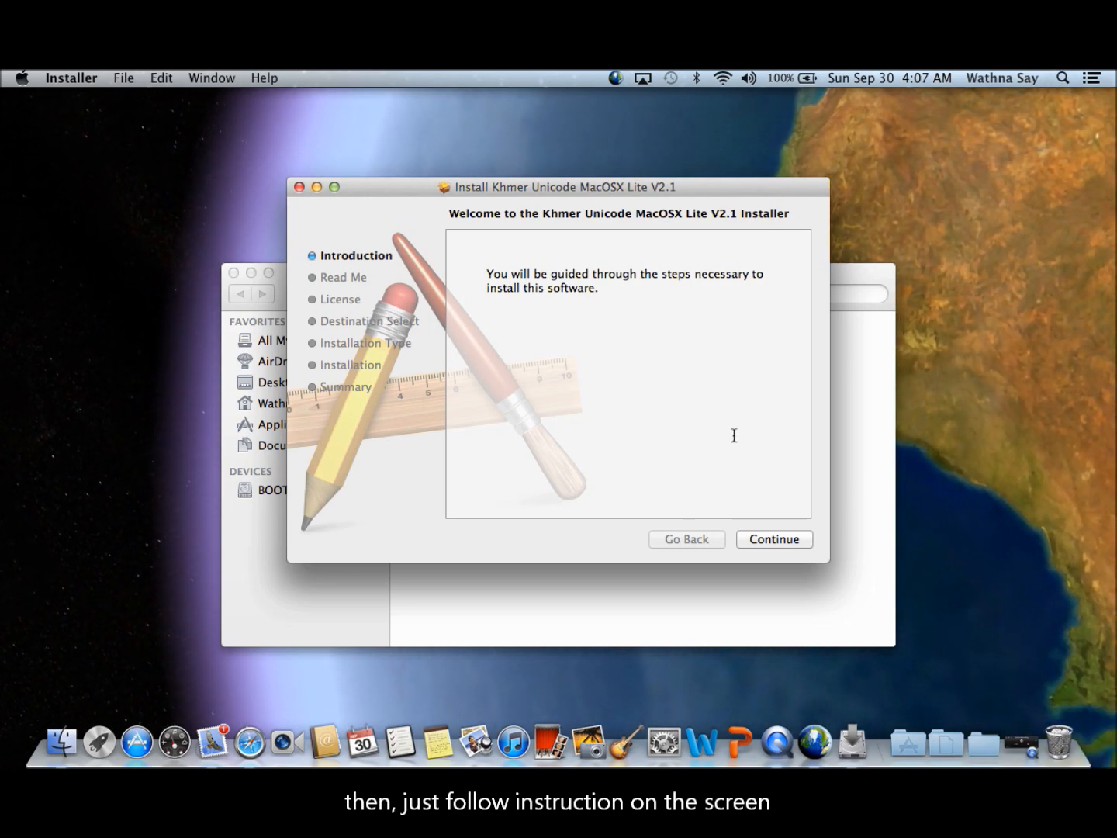
pyautogui.rightClick(666, 185)
pyautogui.click(705, 191)
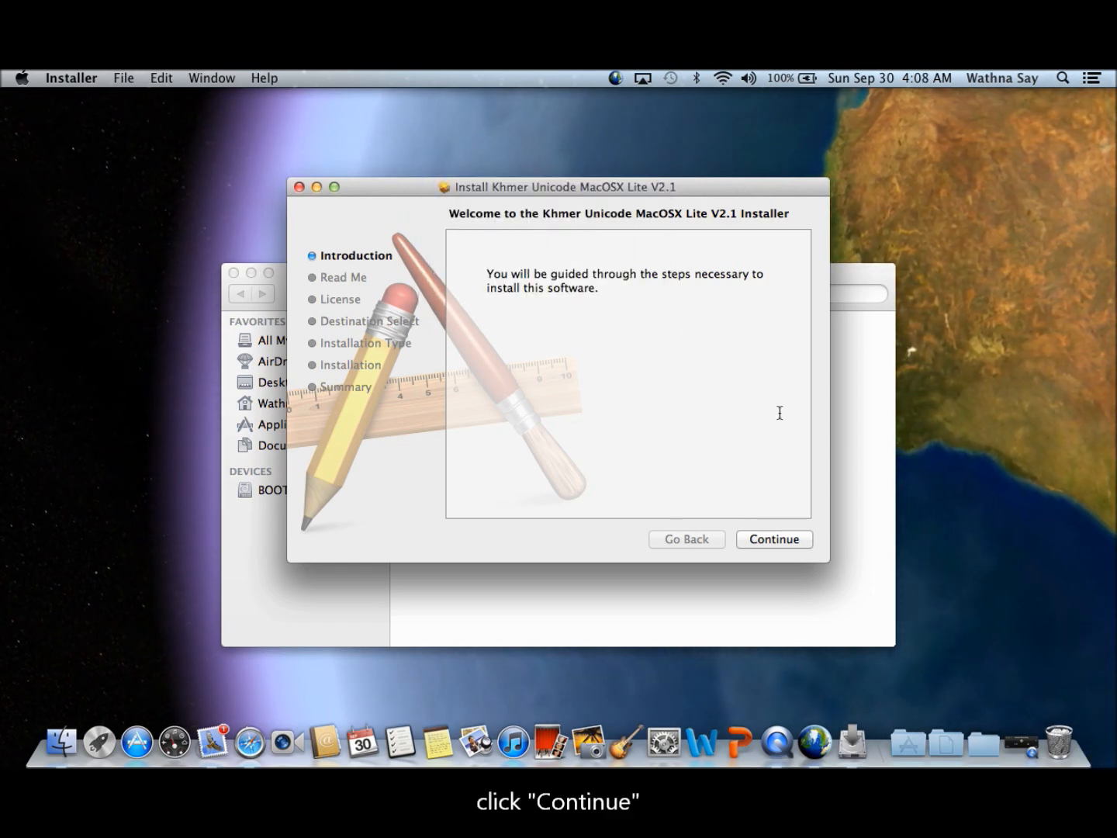
pyautogui.click(773, 539)
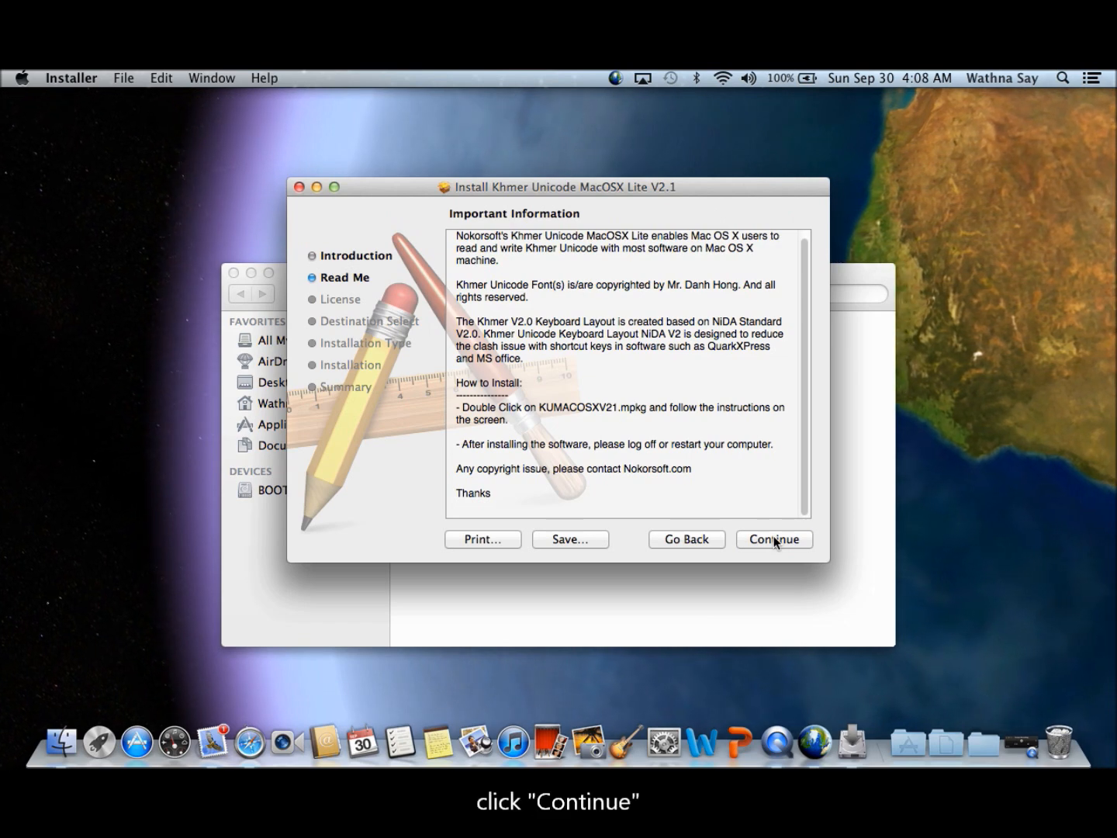
pyautogui.click(773, 539)
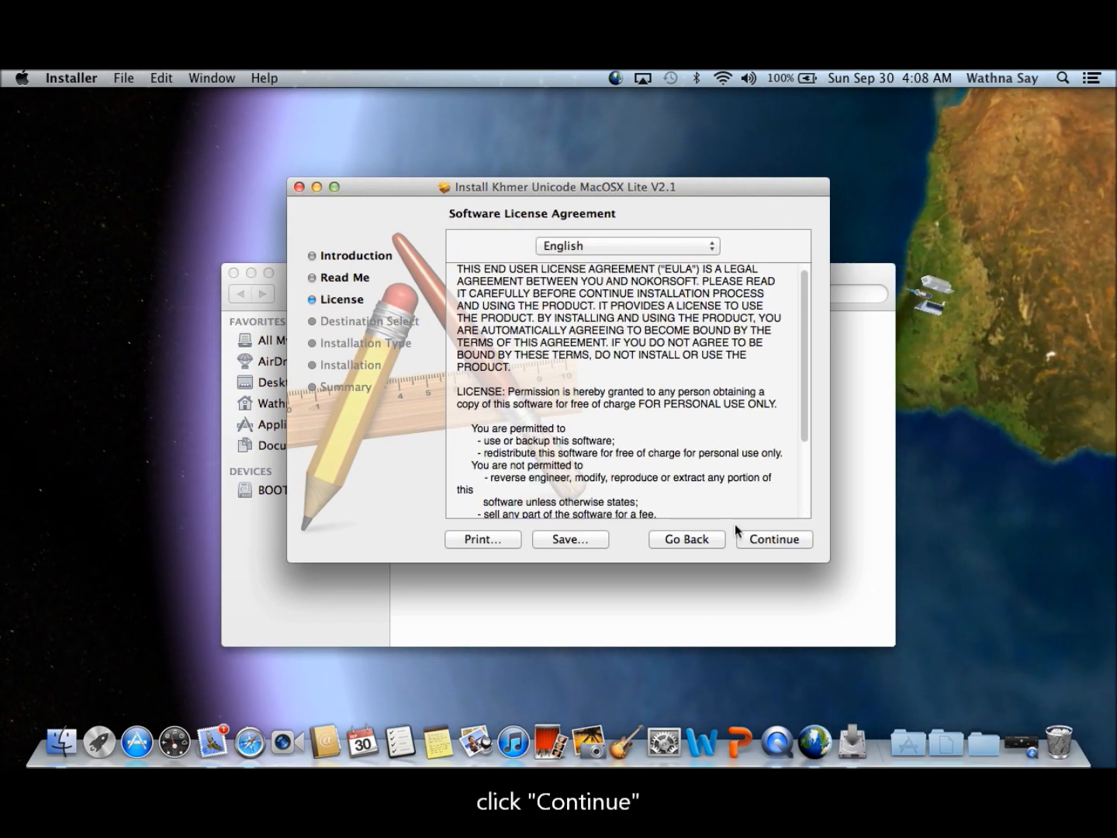
pyautogui.click(761, 542)
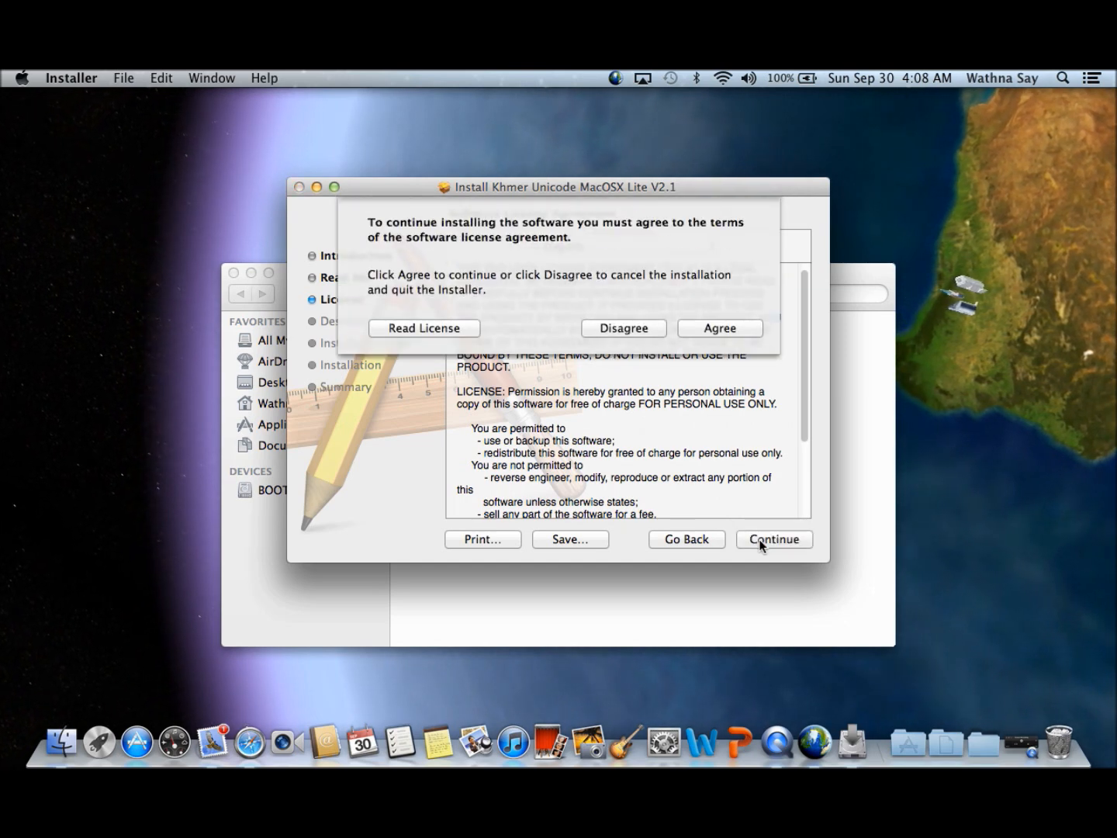
pyautogui.click(722, 329)
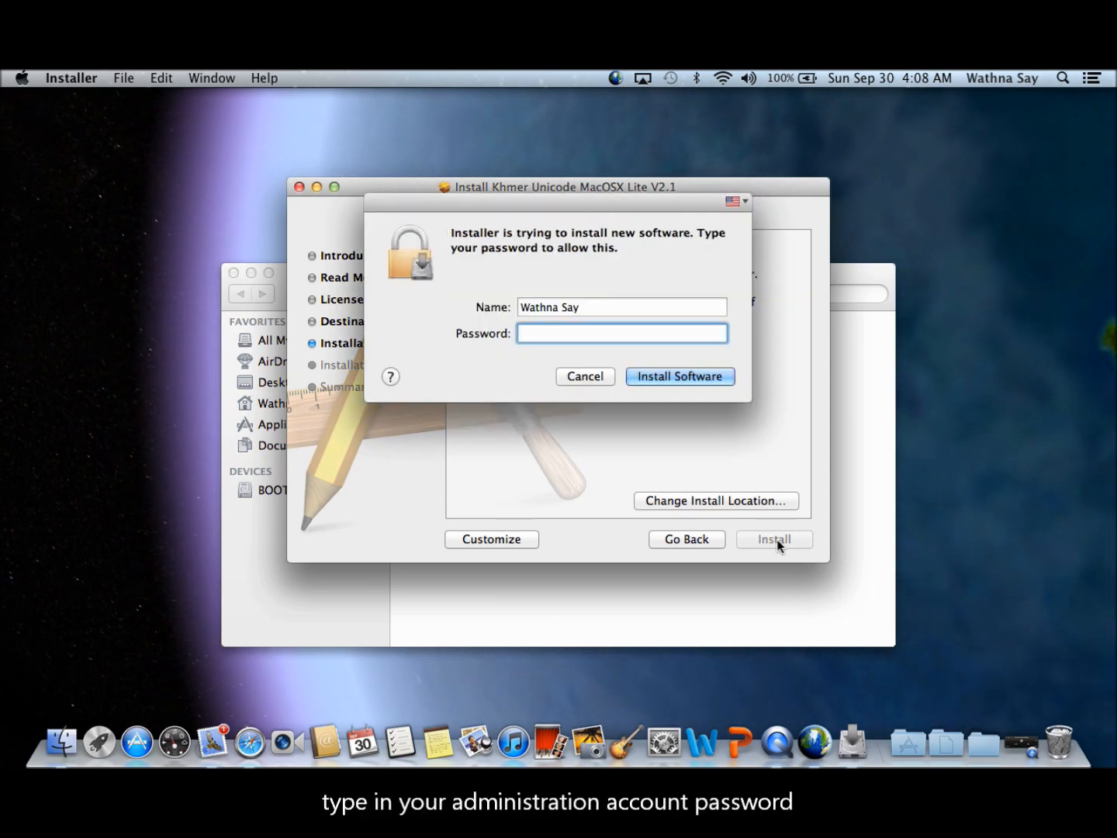
# Authorize the Khmer Unicode installation with the account password, continue installing and log out to finish.
pyautogui.write('••••••••••')
pyautogui.press('Return')
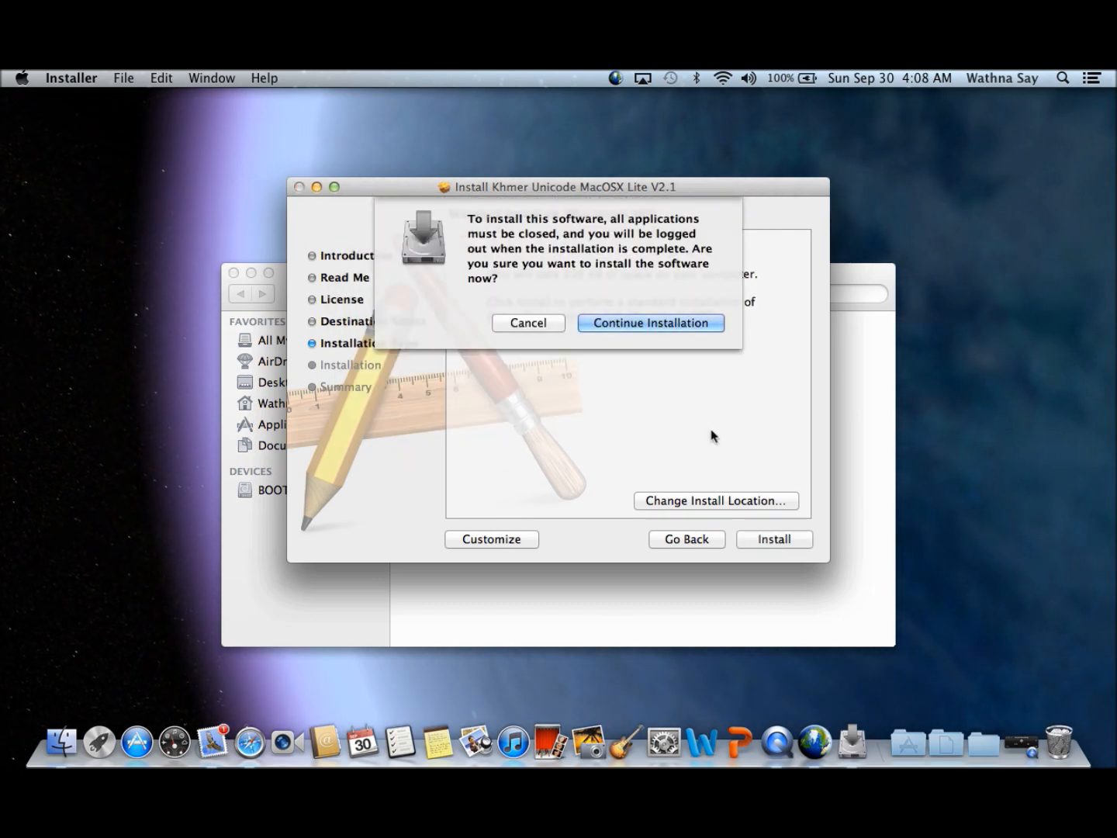
pyautogui.click(672, 325)
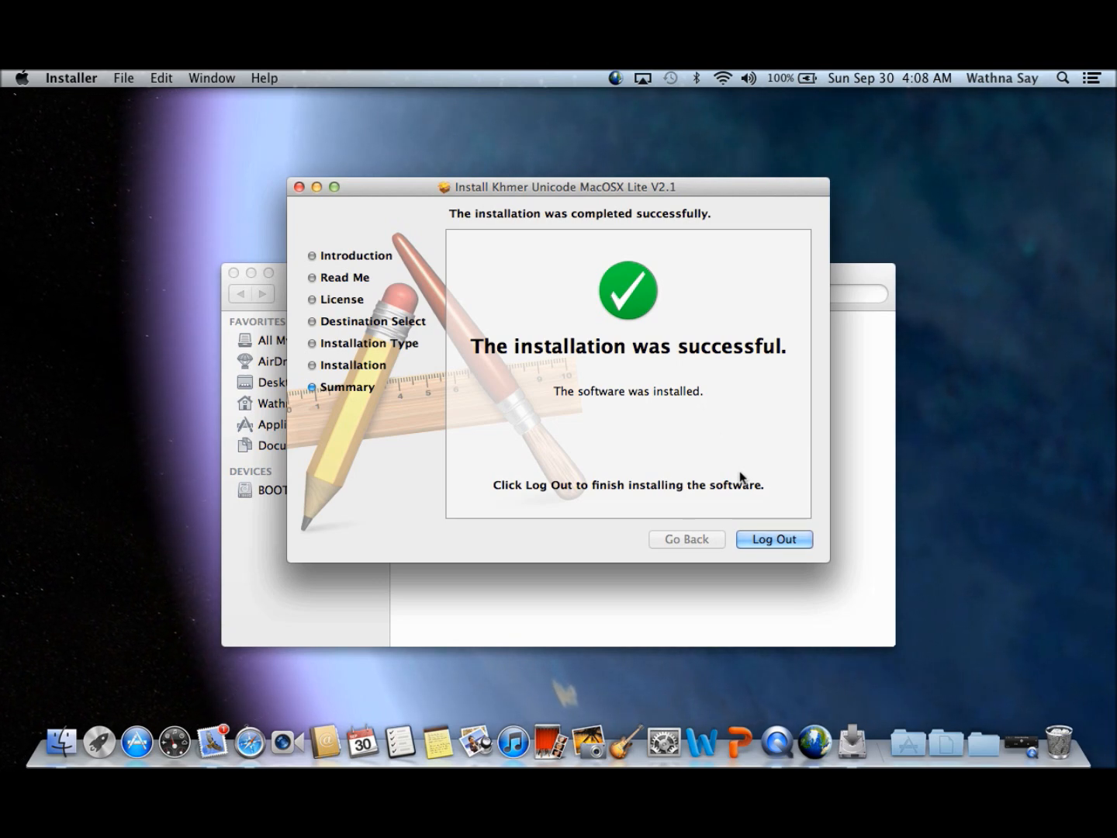
pyautogui.click(794, 541)
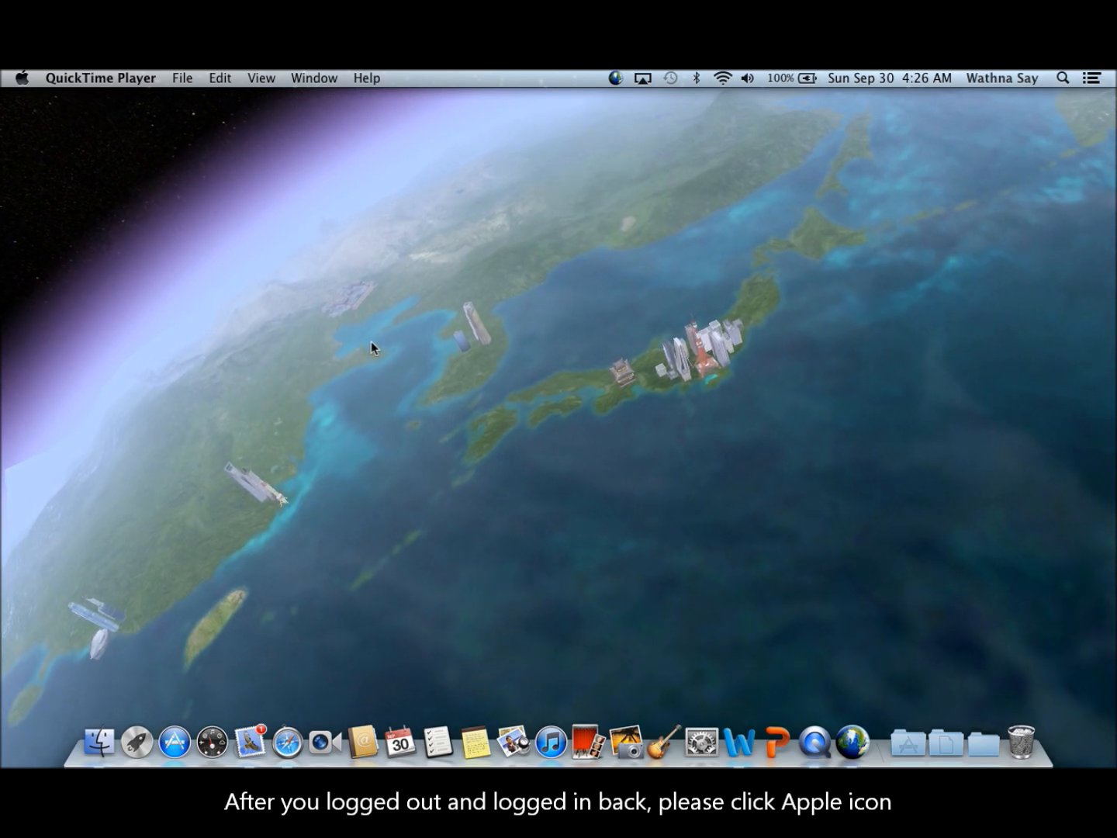
# Enable the Khmer V2 input source in the Language & Text settings of System Preferences.
pyautogui.click(23, 79)
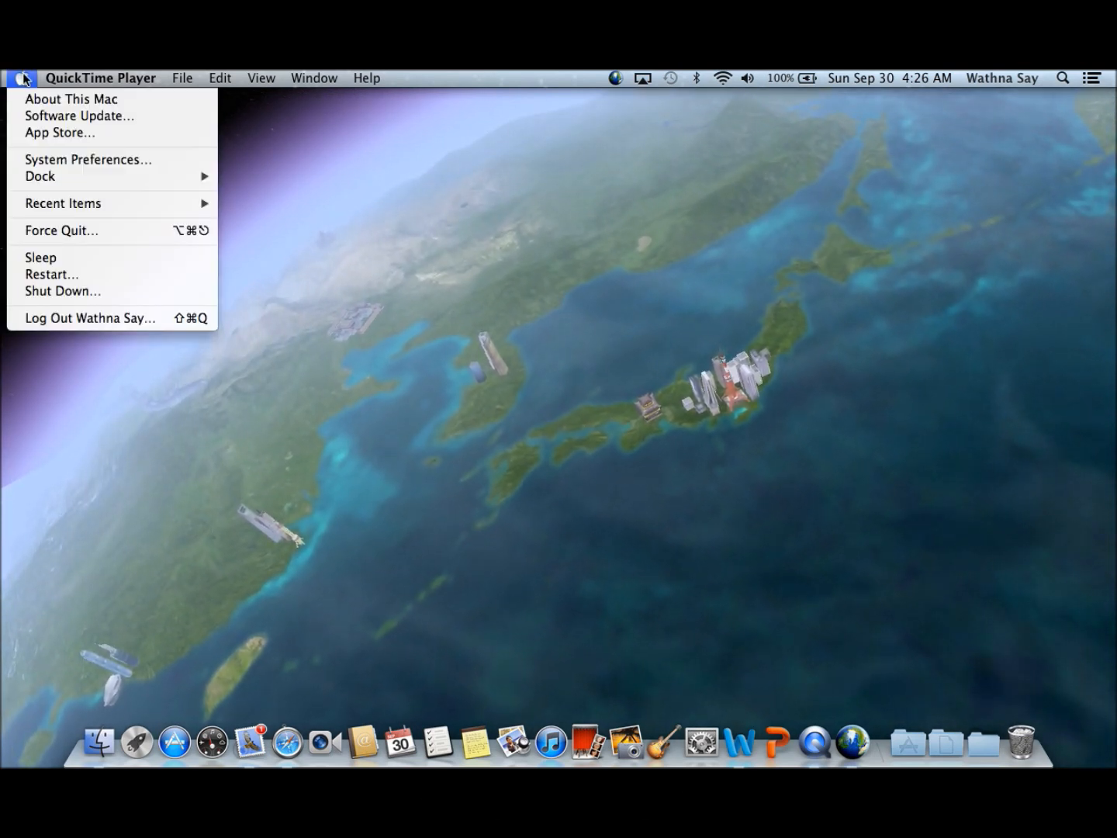
pyautogui.click(69, 160)
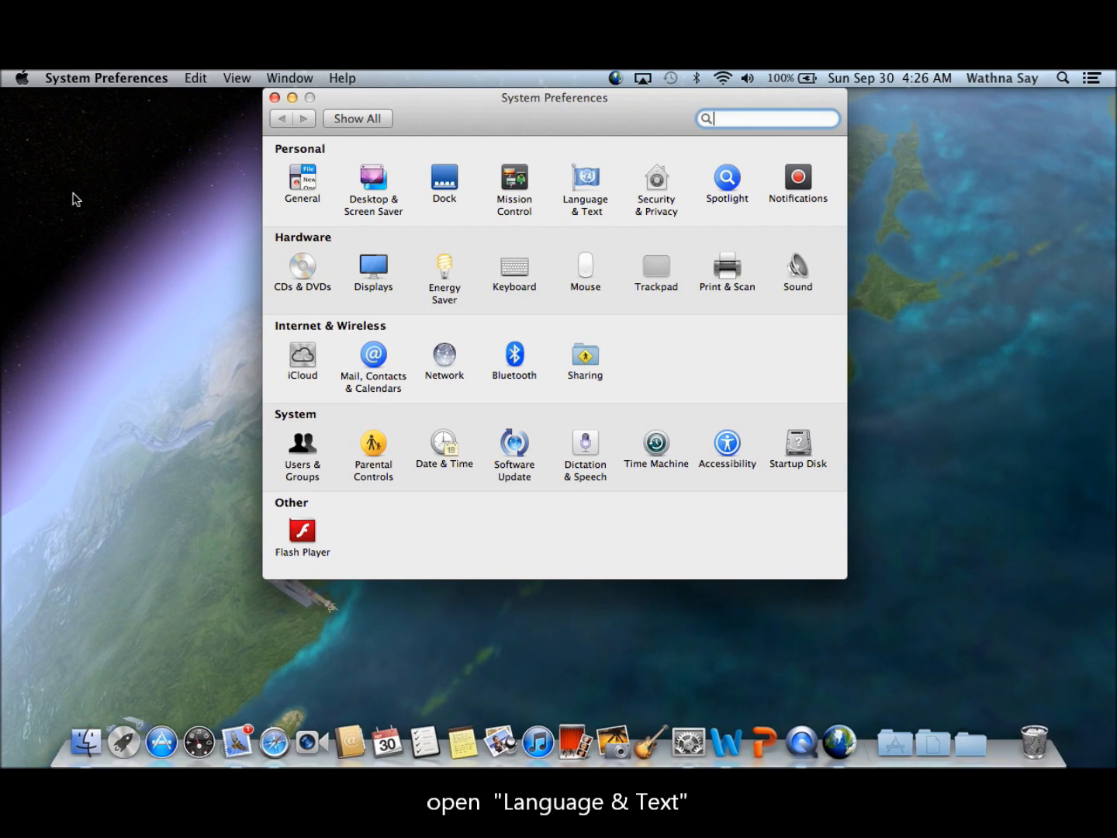
pyautogui.click(590, 182)
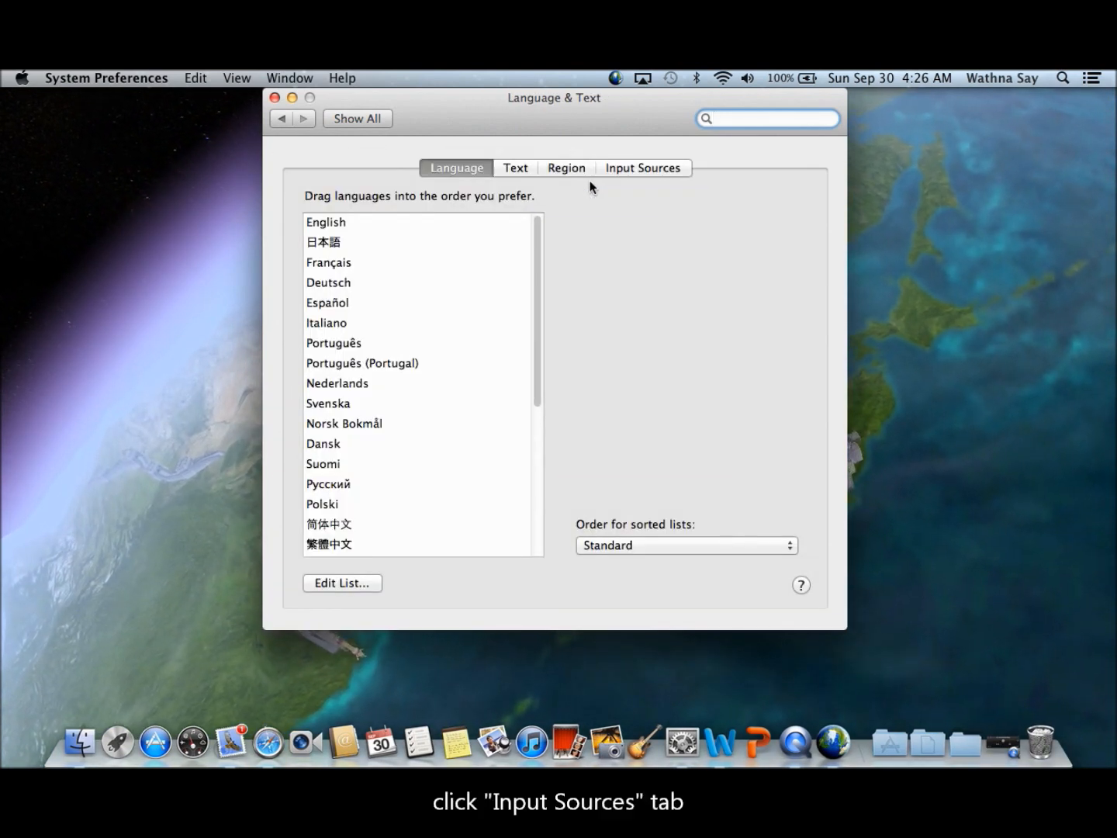
pyautogui.click(632, 169)
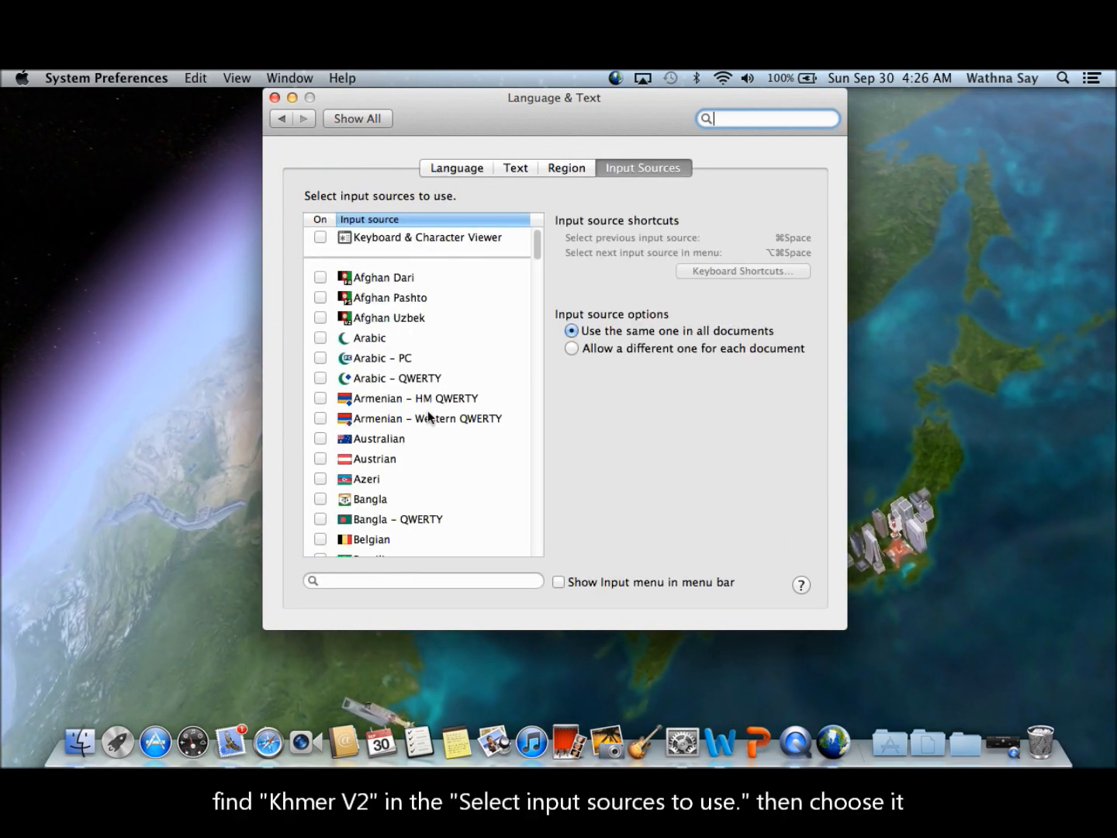
pyautogui.scroll(-10, 430, 414)
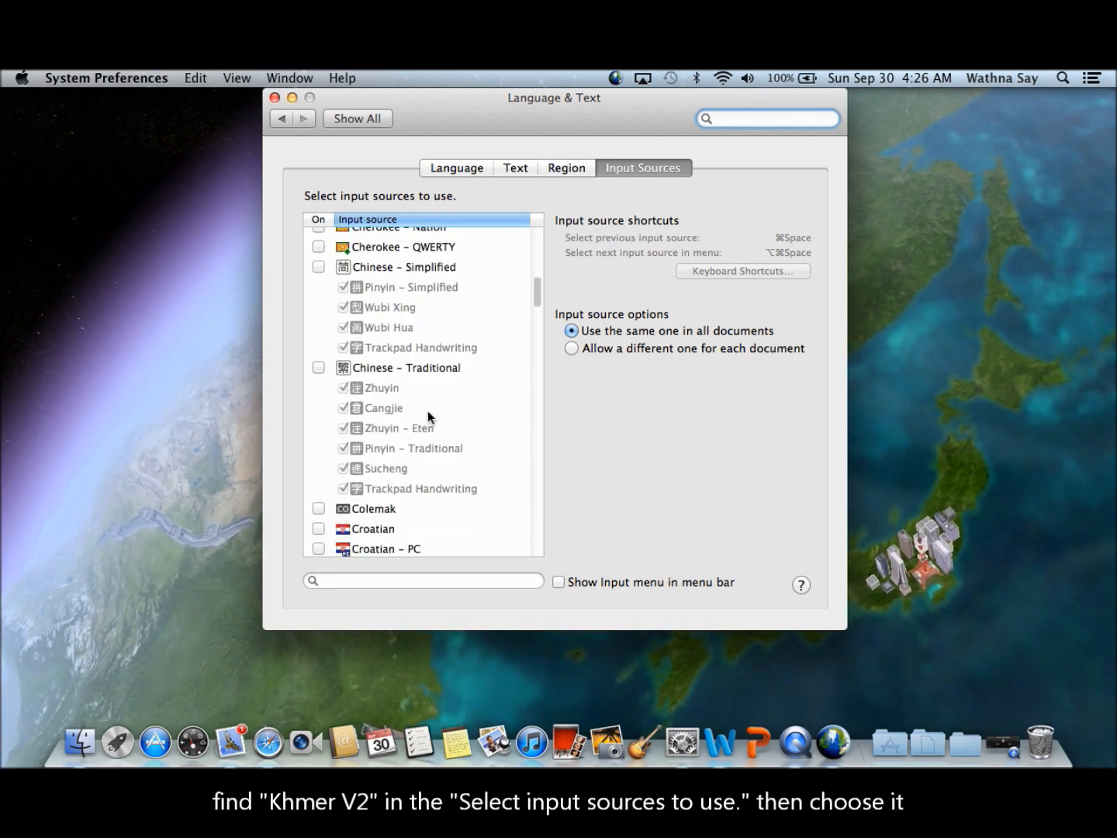
pyautogui.scroll(-15, 429, 416)
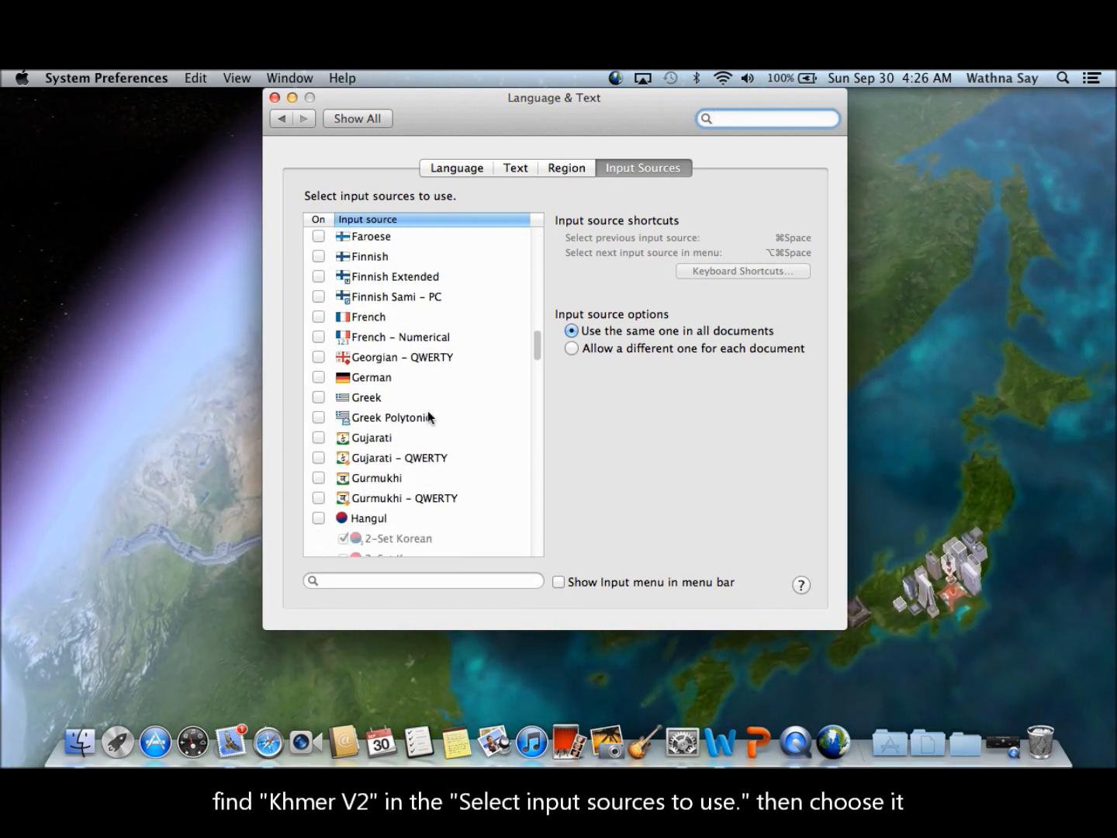
pyautogui.scroll(-15, 429, 418)
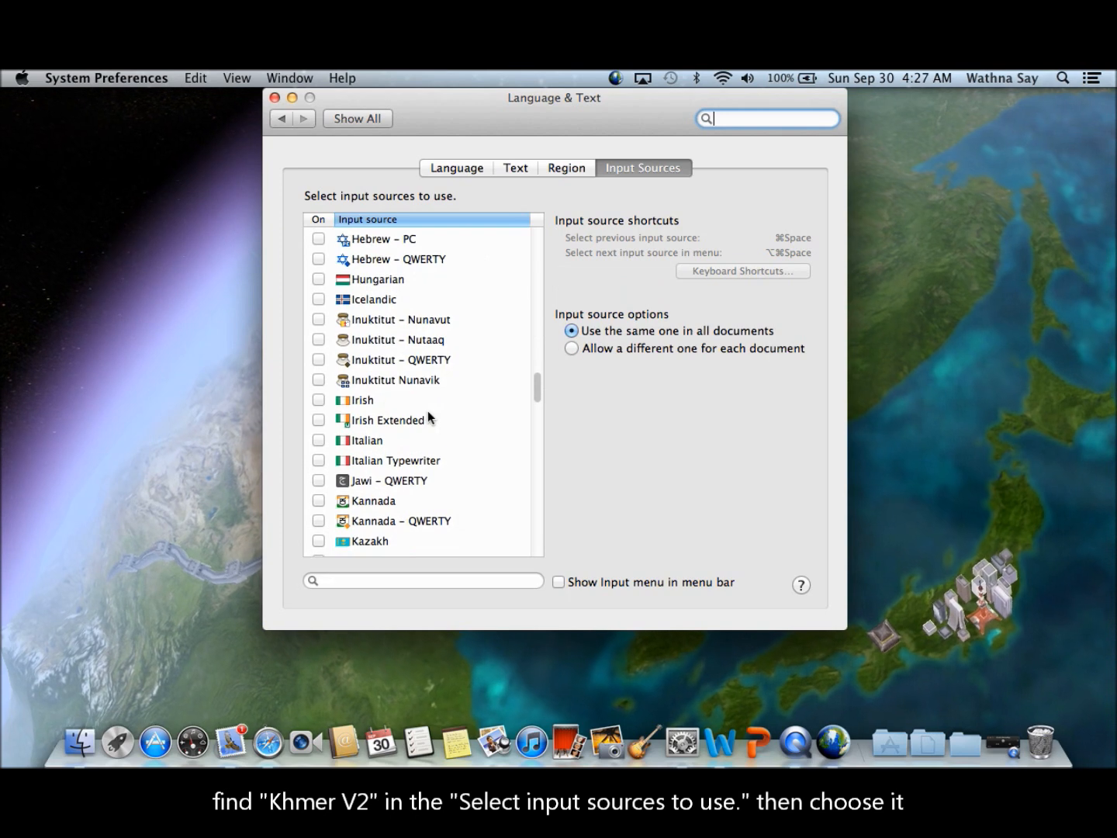
pyautogui.scroll(6, 428, 416)
pyautogui.scroll(-10, 428, 416)
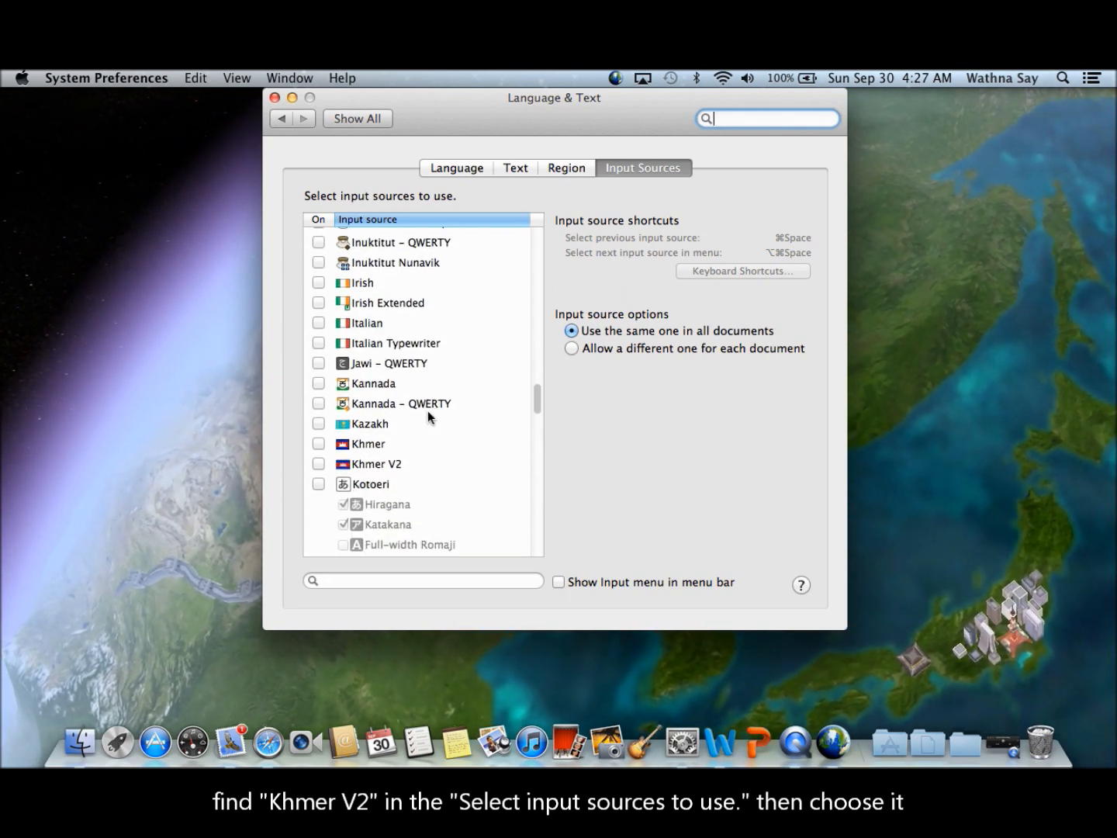
pyautogui.click(318, 464)
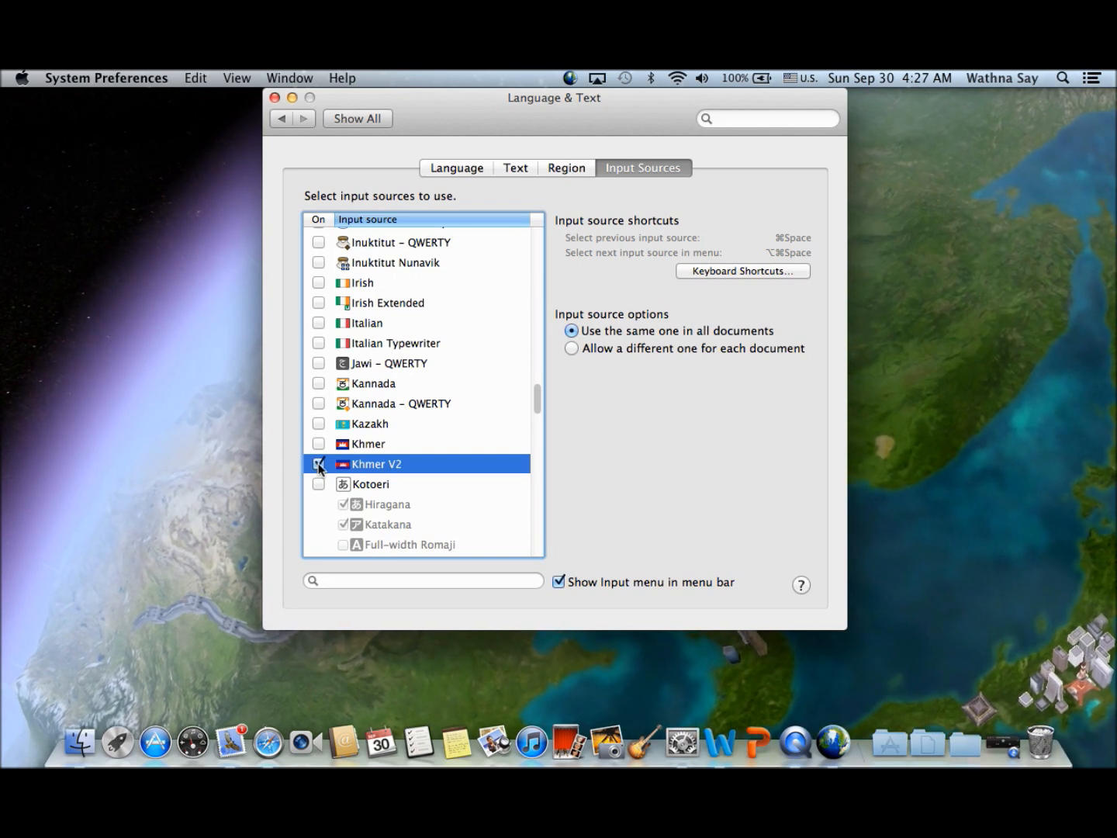
# Add ខ្មែរ (Khmer) to the preferred languages list, confirm the selection and close System Preferences.
pyautogui.click(464, 168)
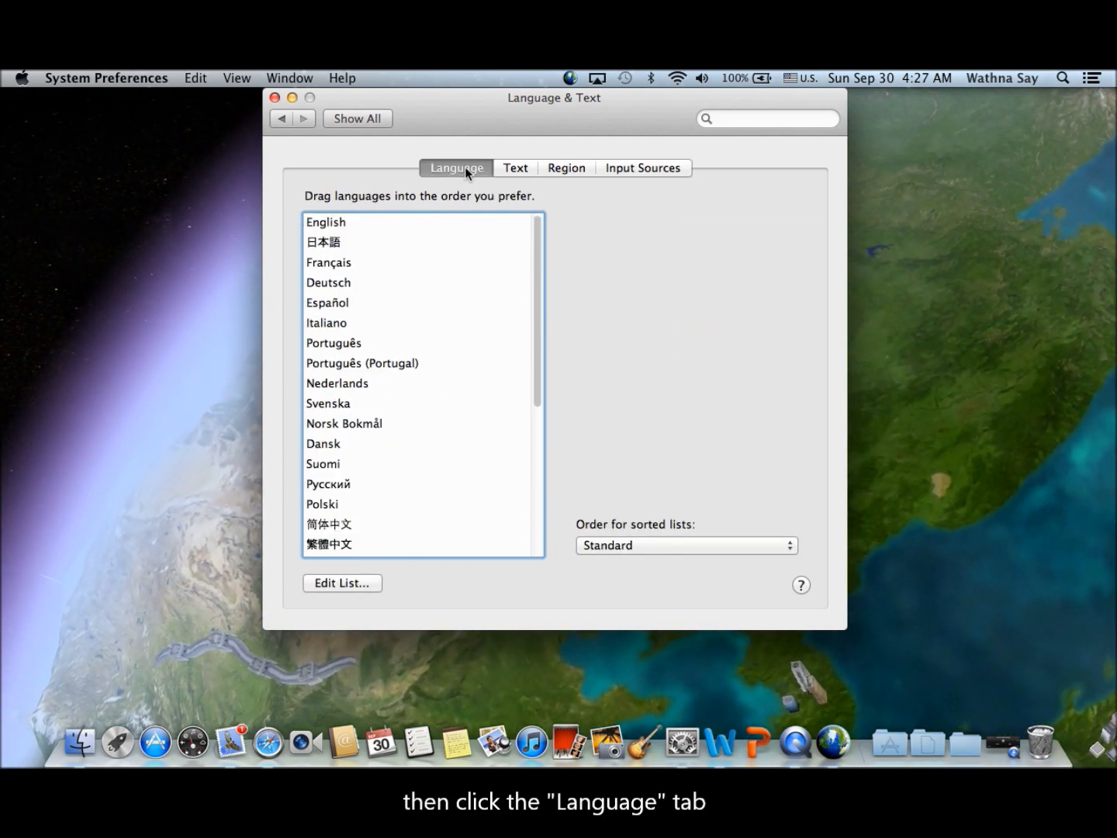
pyautogui.click(357, 584)
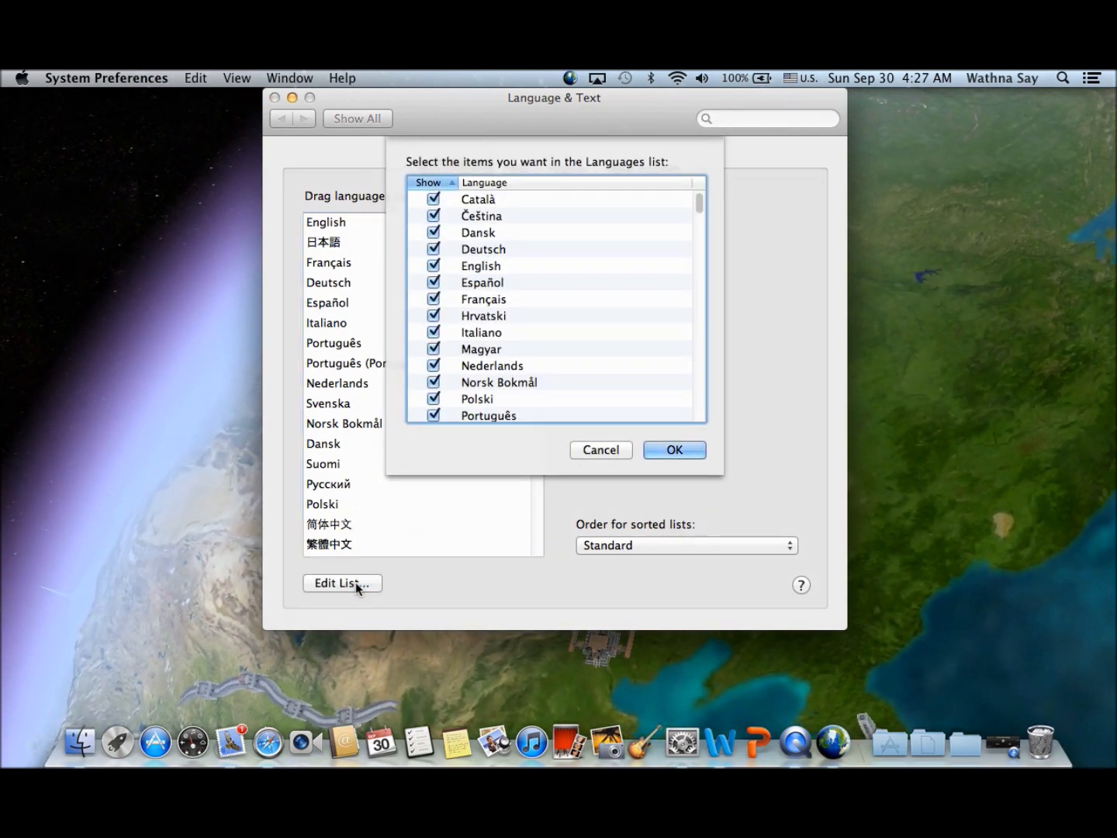
pyautogui.scroll(-10, 516, 406)
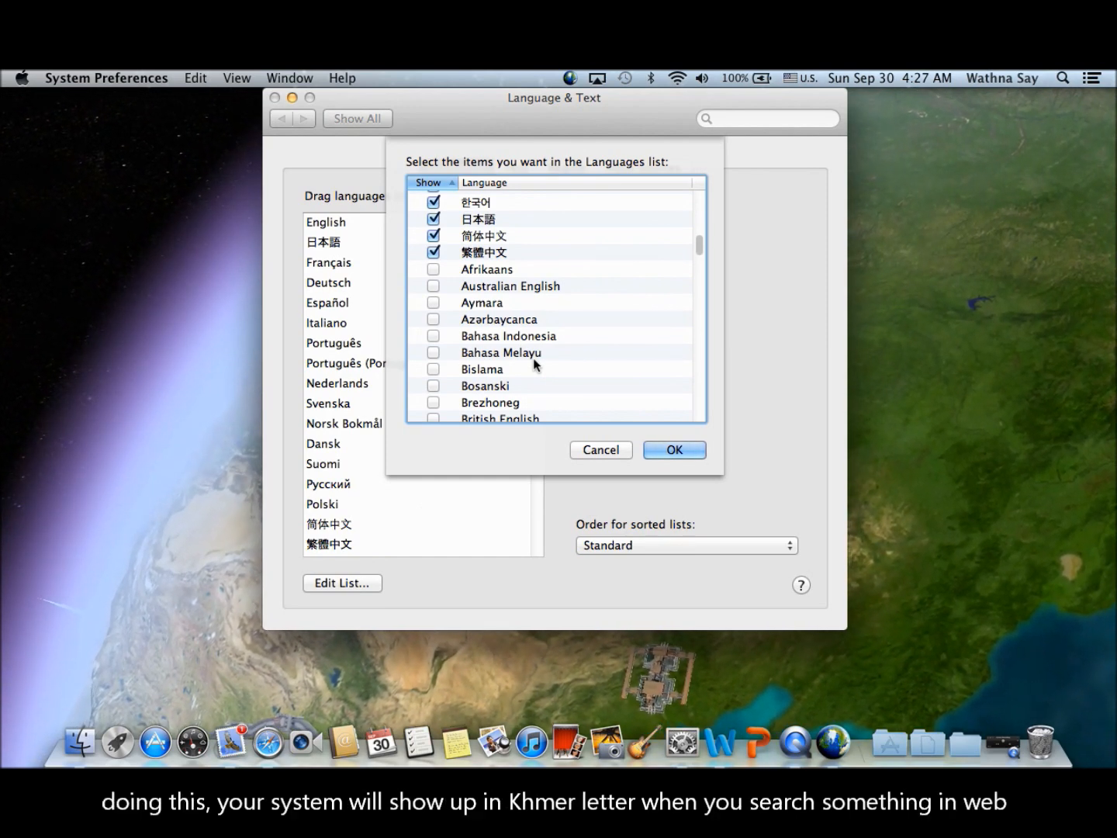
pyautogui.scroll(-5, 534, 358)
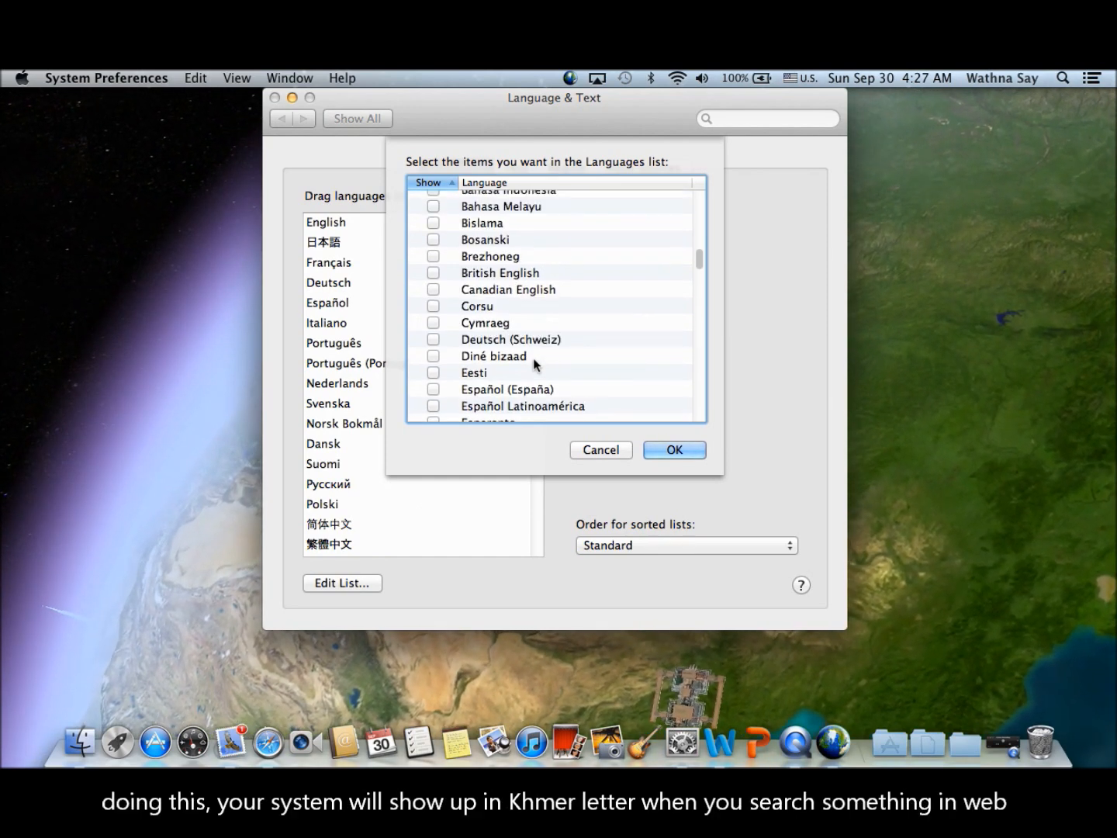
pyautogui.scroll(-8, 533, 362)
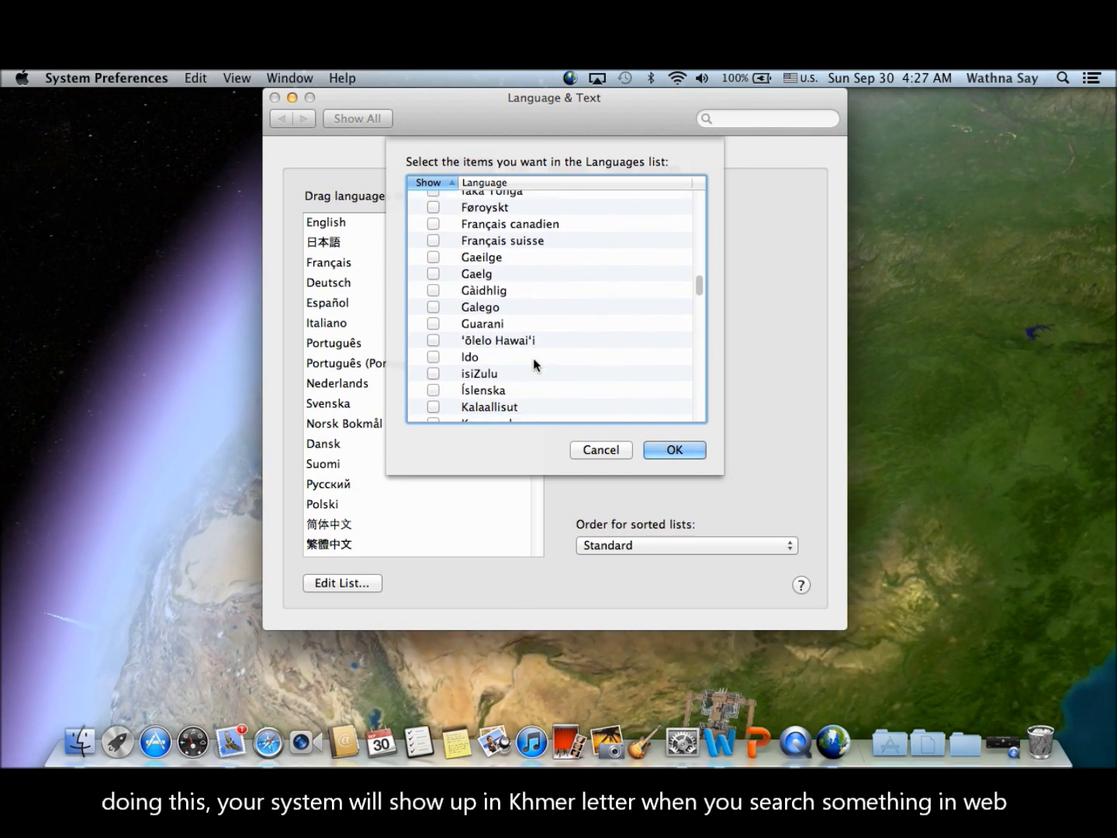
pyautogui.scroll(-15, 534, 362)
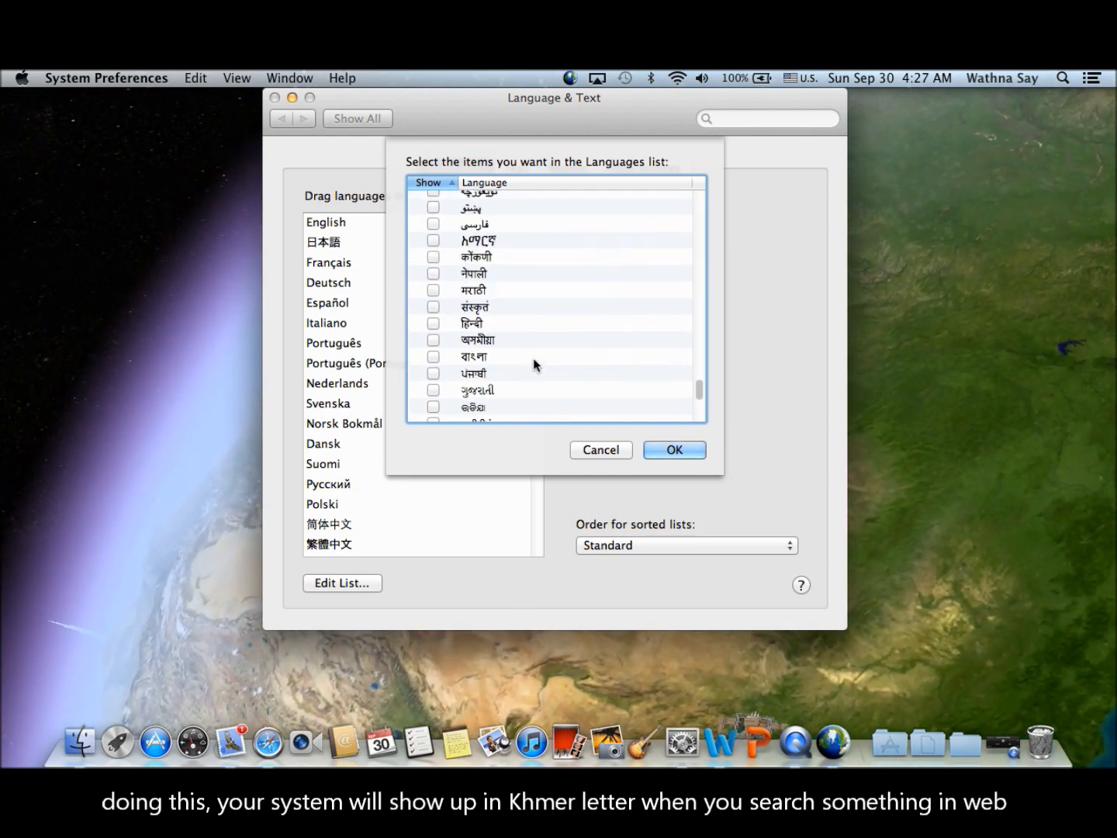
pyautogui.scroll(-2, 533, 362)
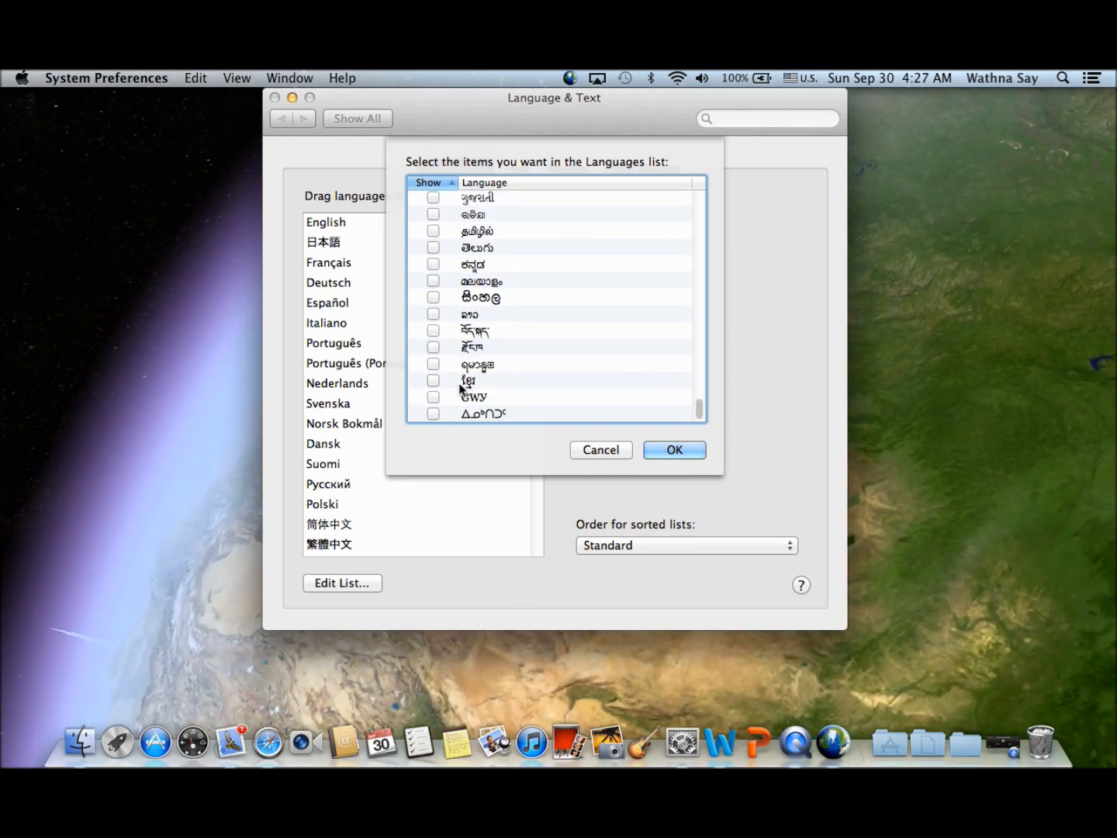
pyautogui.click(433, 380)
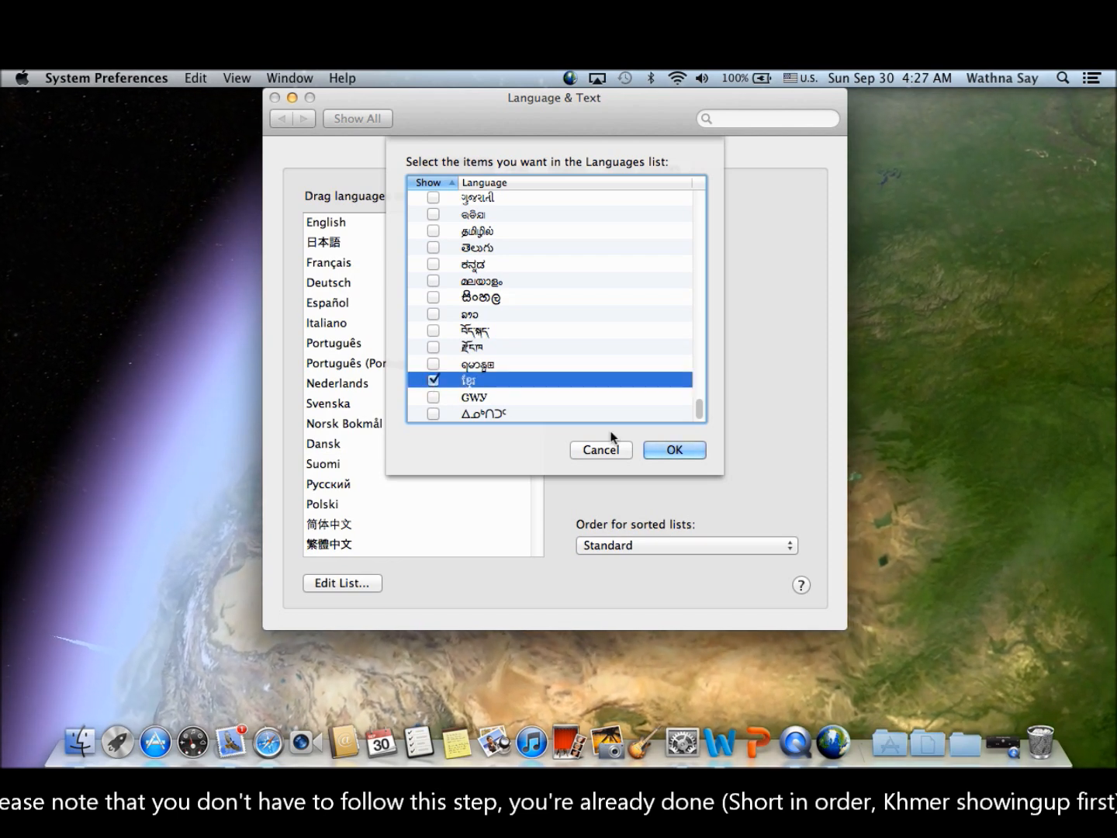
pyautogui.click(673, 450)
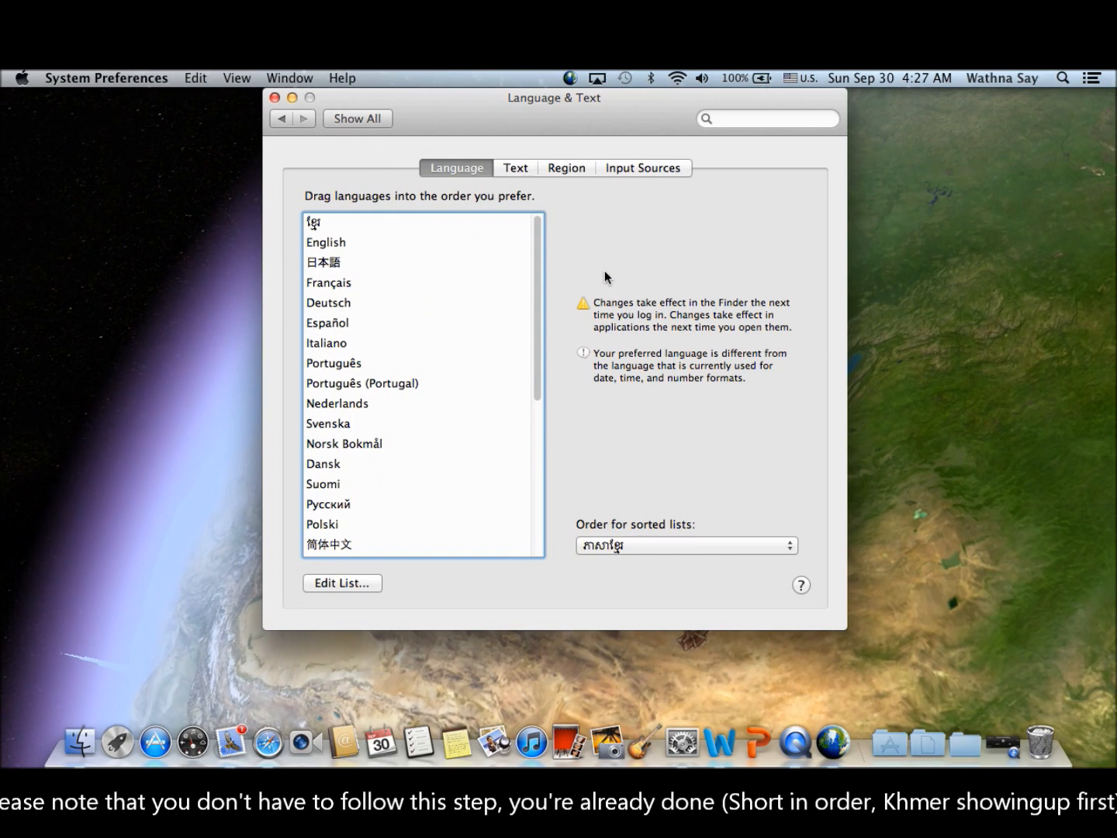
pyautogui.click(276, 99)
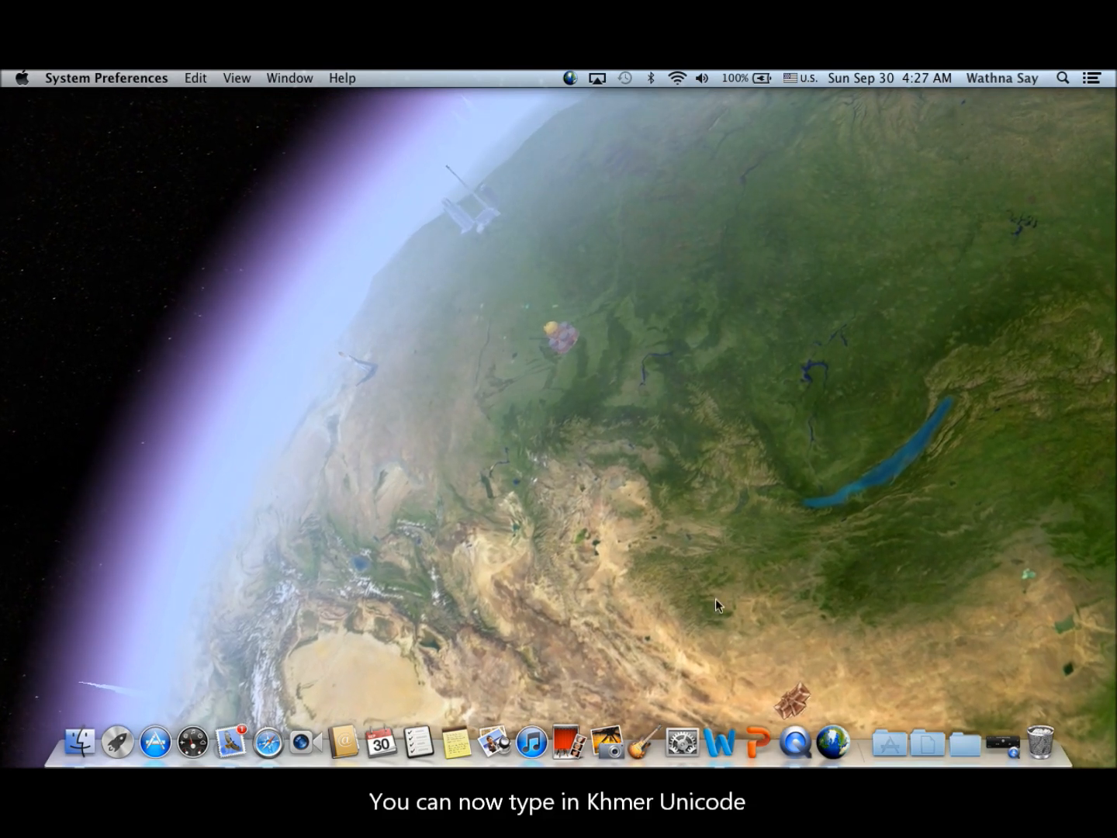
# Switch to Word, create a blank Word Document and set its font to Kh Battambang.
pyautogui.click(724, 729)
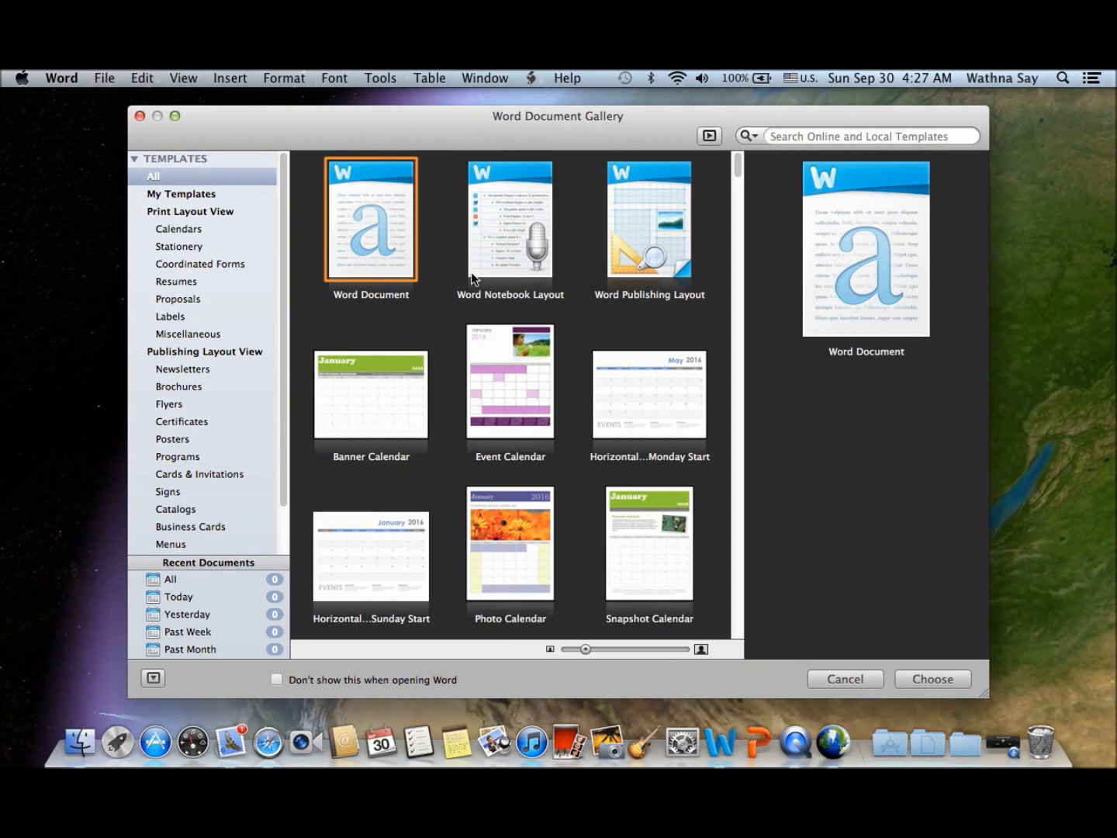
pyautogui.doubleClick(381, 230)
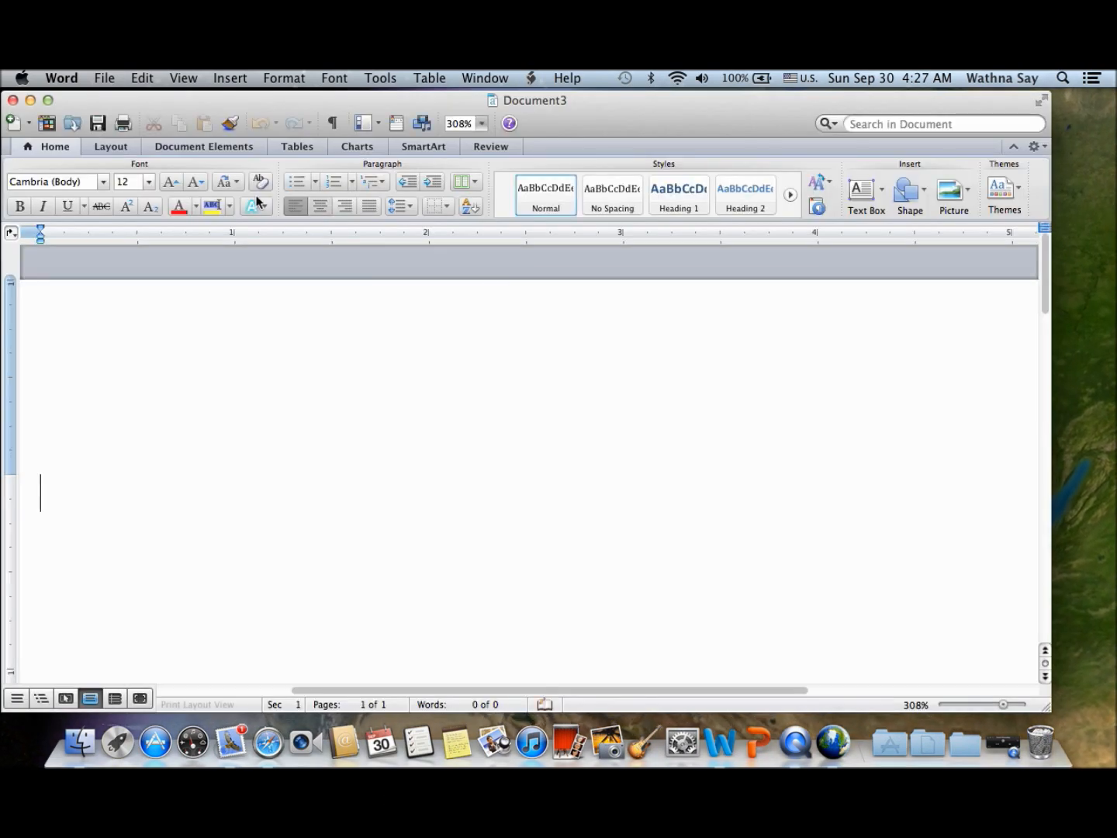
pyautogui.click(102, 183)
pyautogui.scroll(-15, 107, 621)
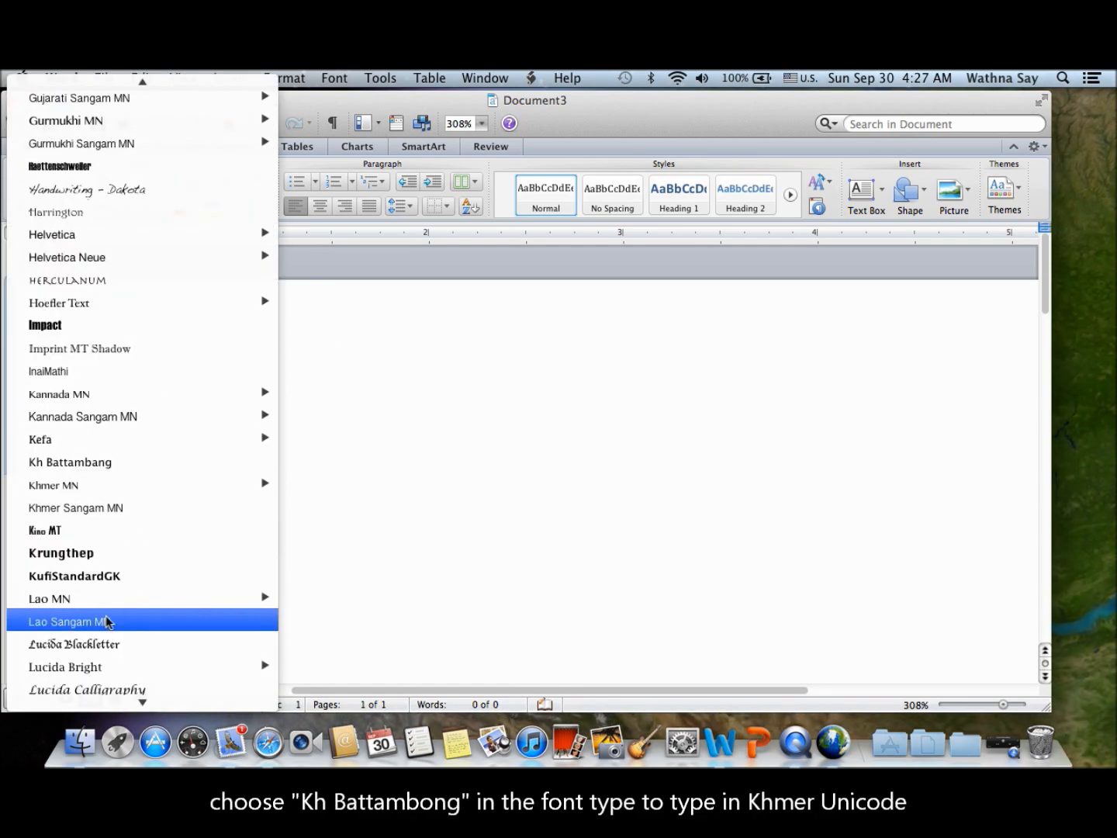
pyautogui.scroll(-10, 106, 621)
pyautogui.press('k')
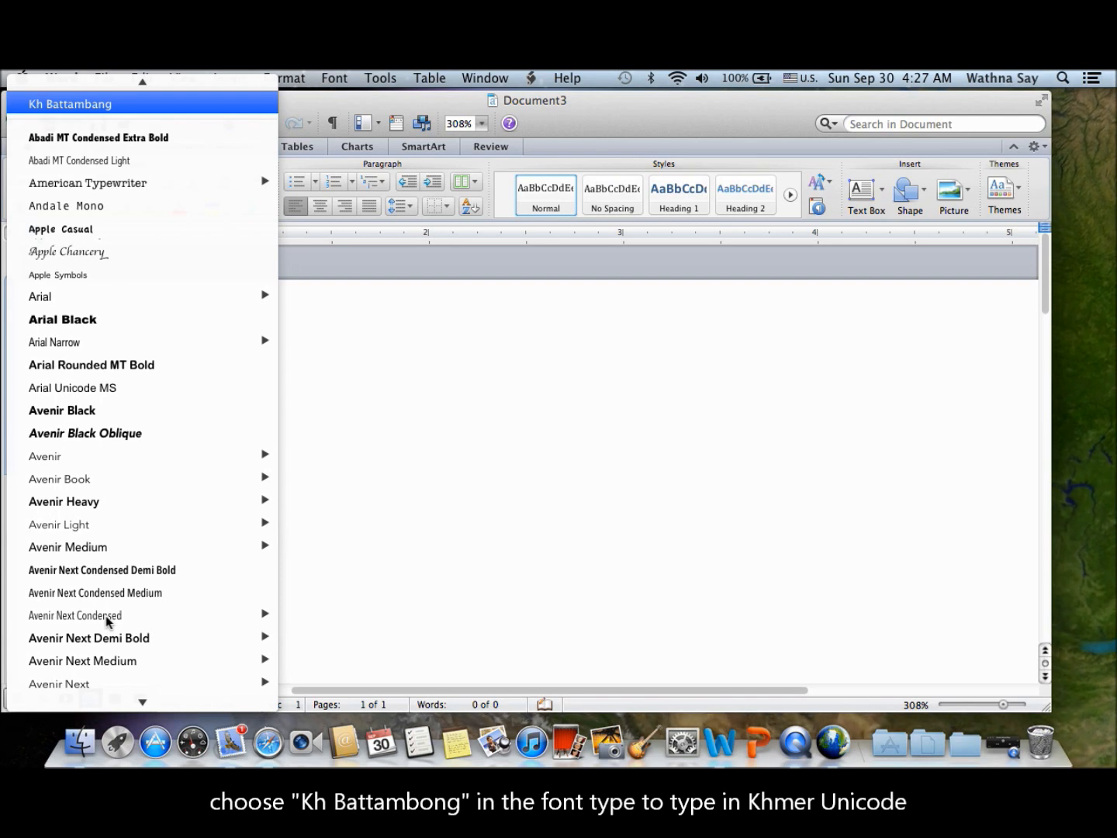
pyautogui.click(141, 110)
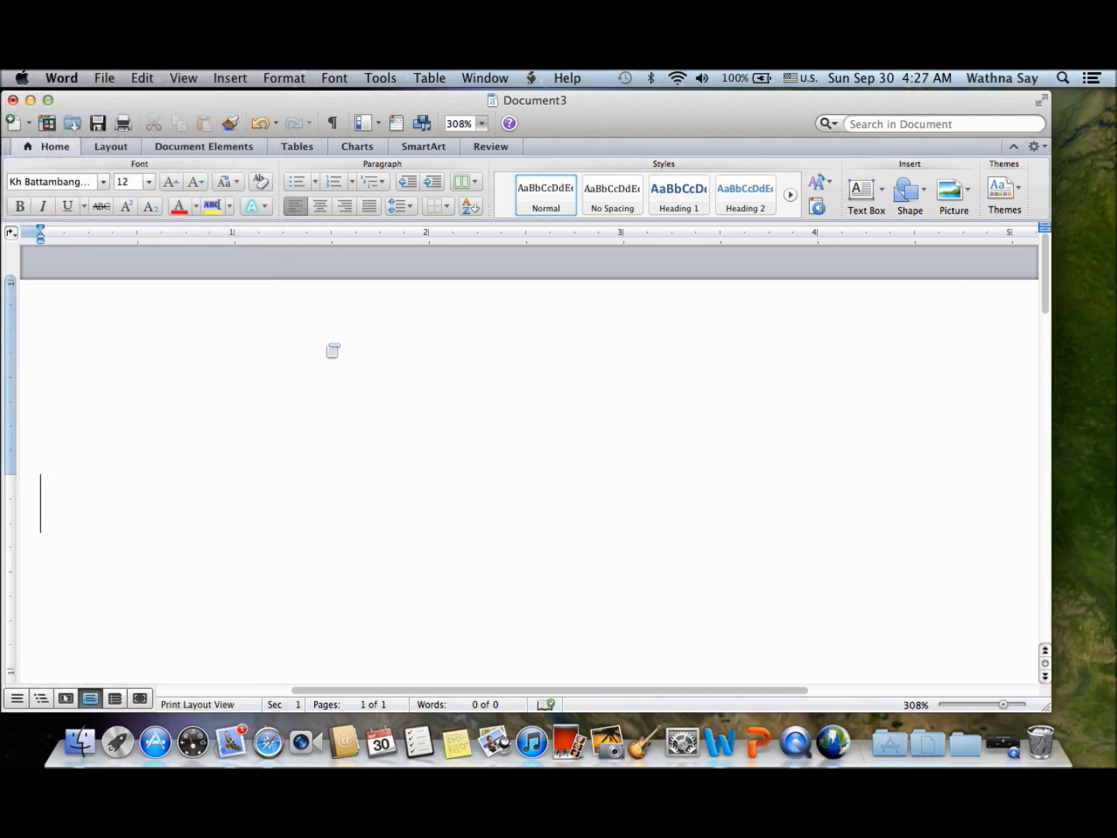
# Change the keyboard input to Khmer V2 and write "រៀនវាយភាសាខ្មែរនៅក្នុង" in the document.
pyautogui.click(799, 79)
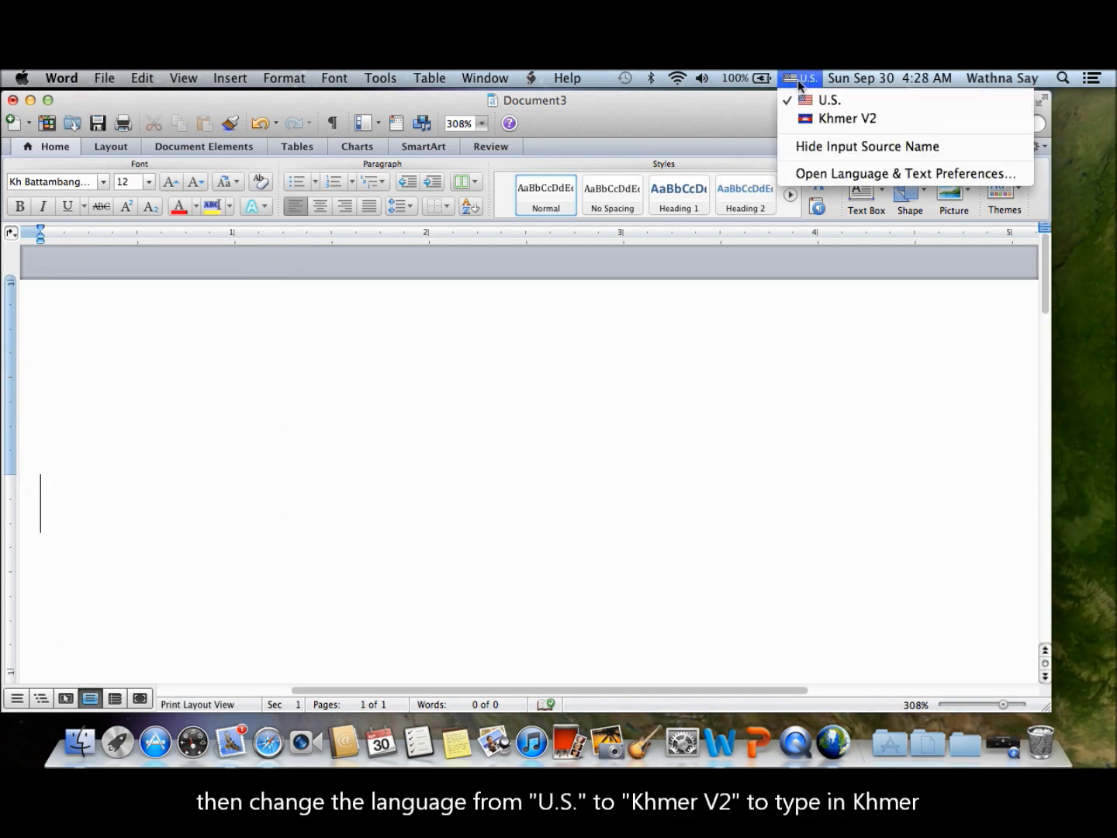
pyautogui.click(809, 121)
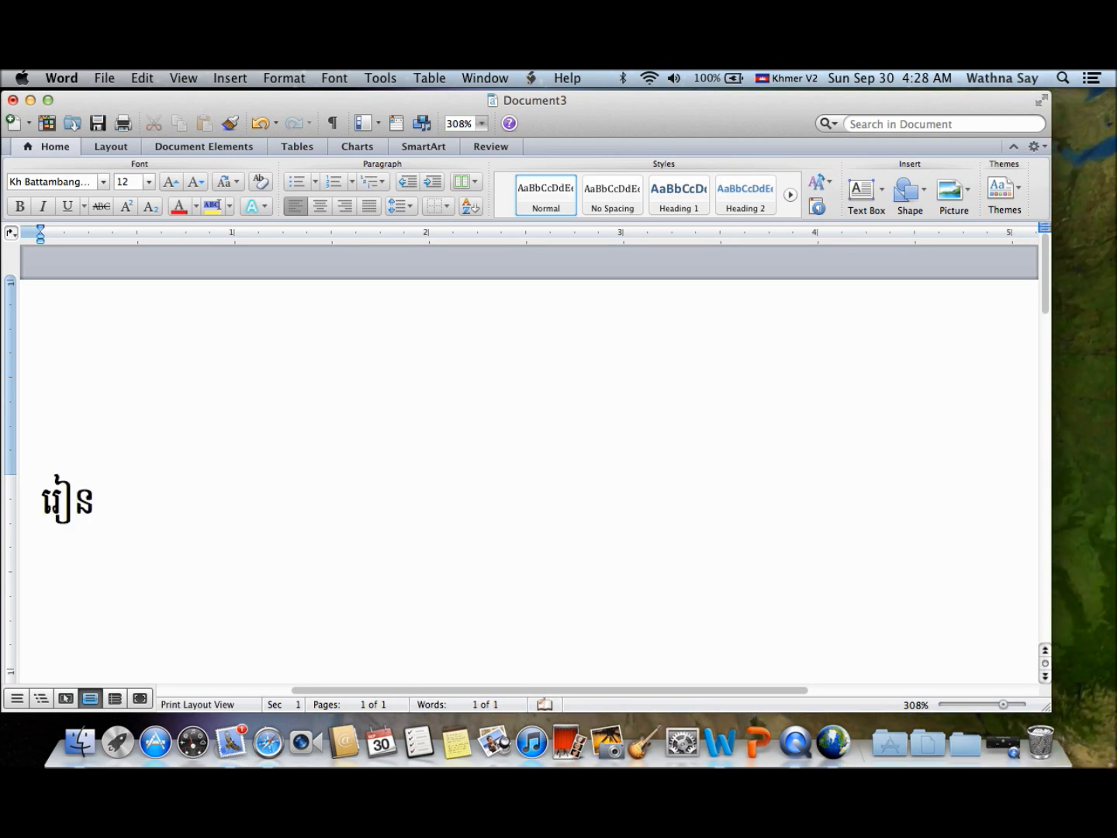
pyautogui.write('ភាសាខ្មែរ')
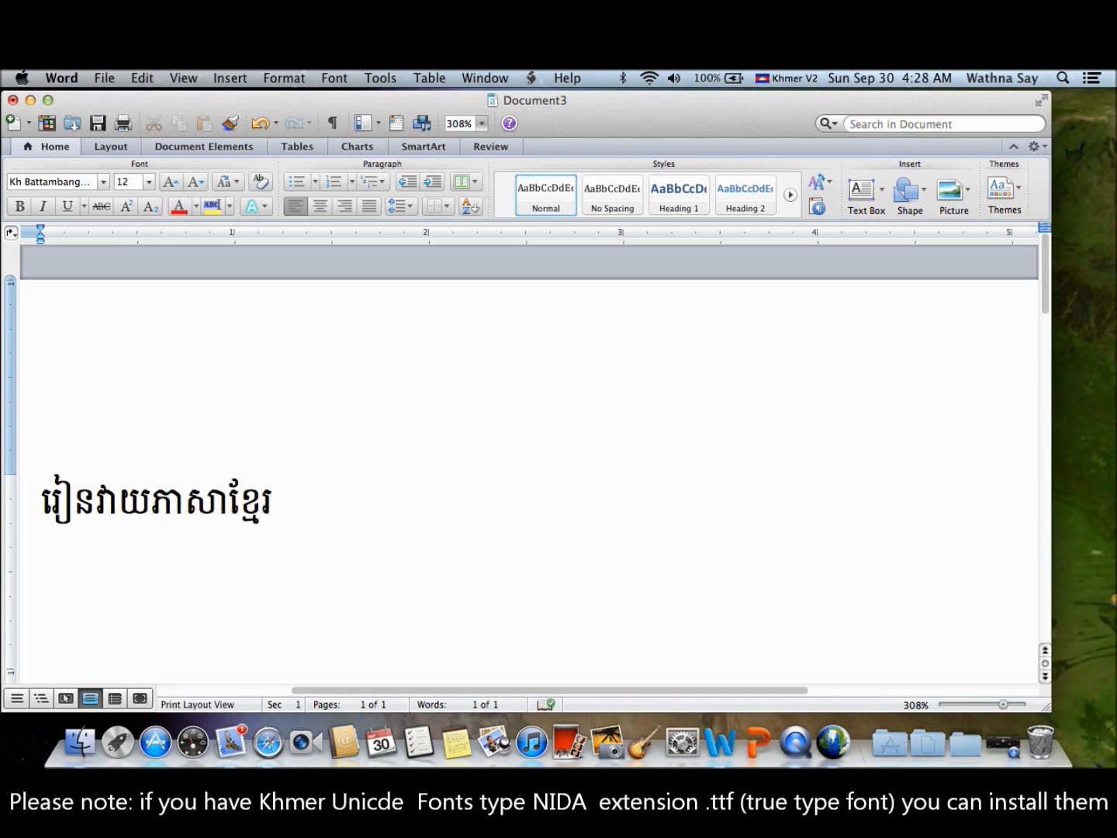
pyautogui.write('នៅក្នុង')
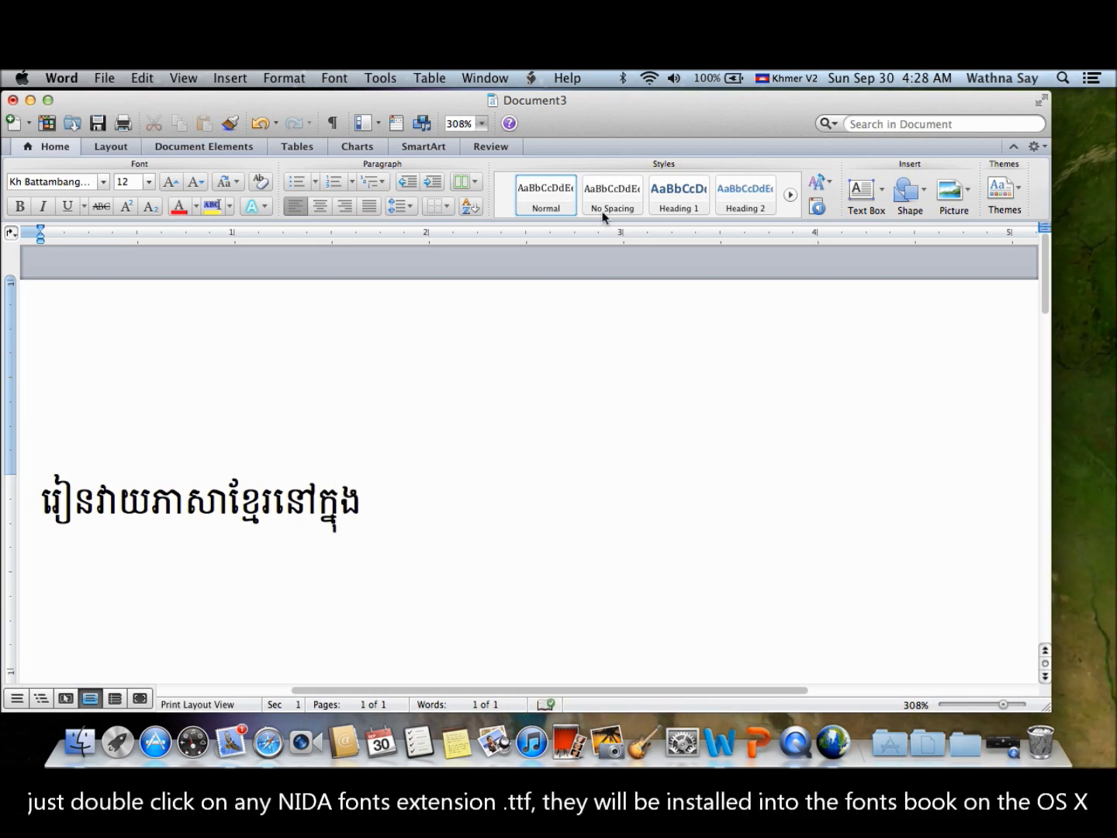
# Switch the keyboard input back to U.S. and add "Macintosh" directly after the Khmer text.
pyautogui.click(771, 84)
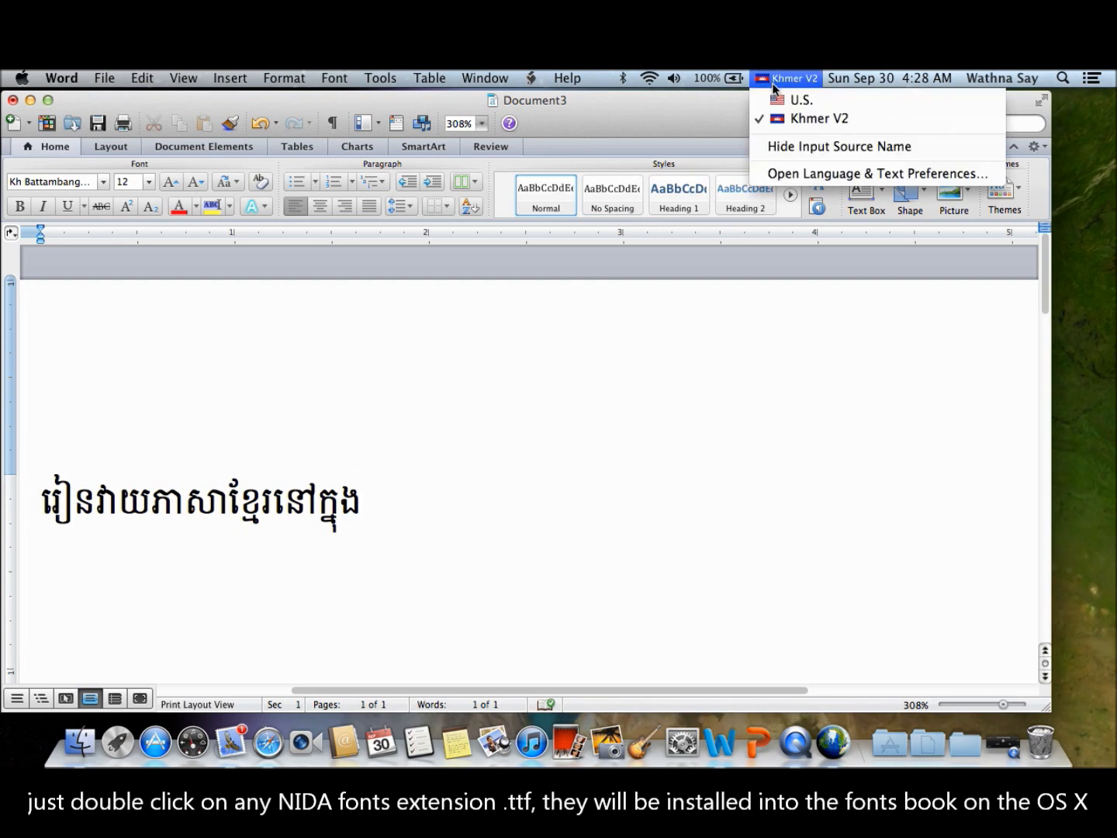
pyautogui.click(781, 101)
pyautogui.write('Macintosh')
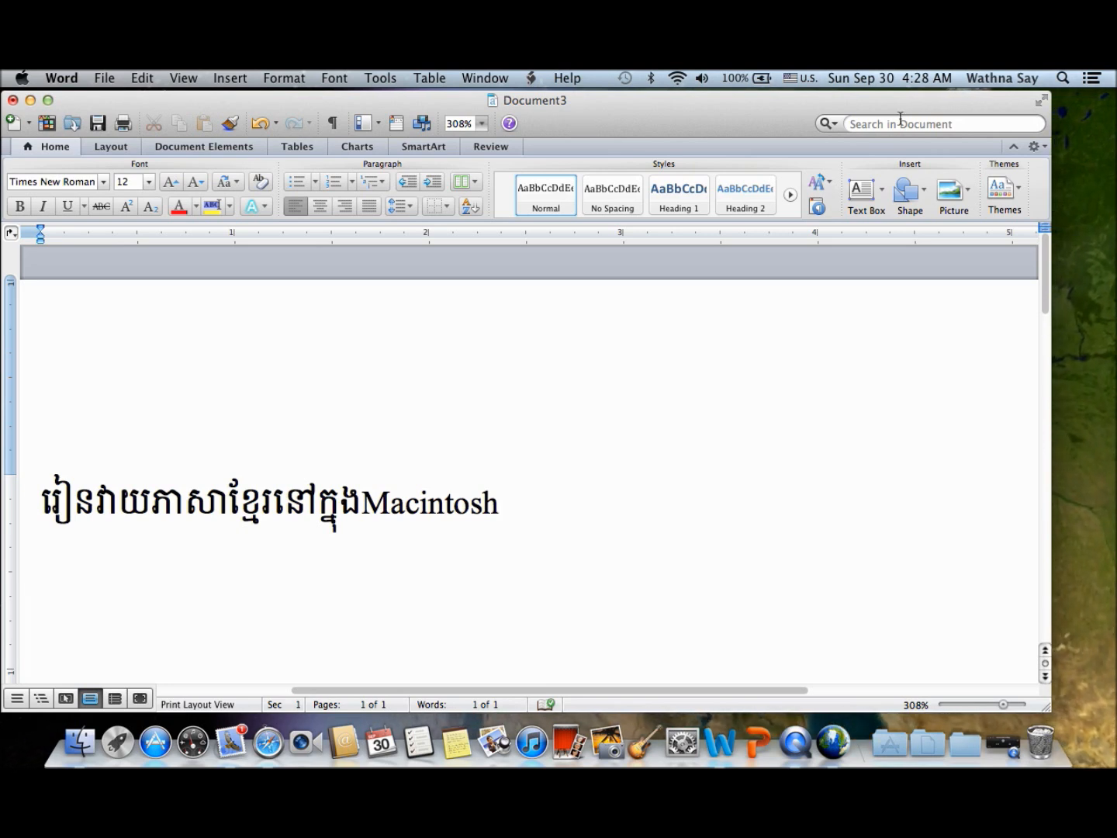
pyautogui.click(795, 76)
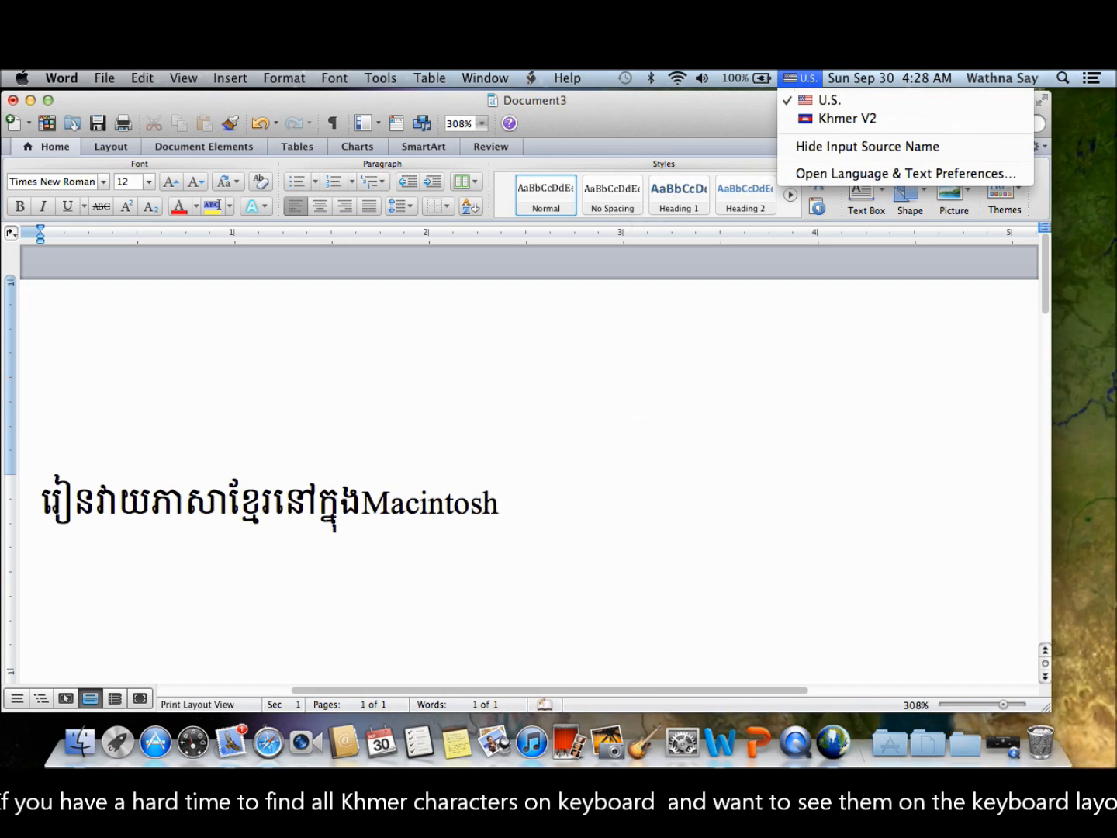
pyautogui.click(439, 572)
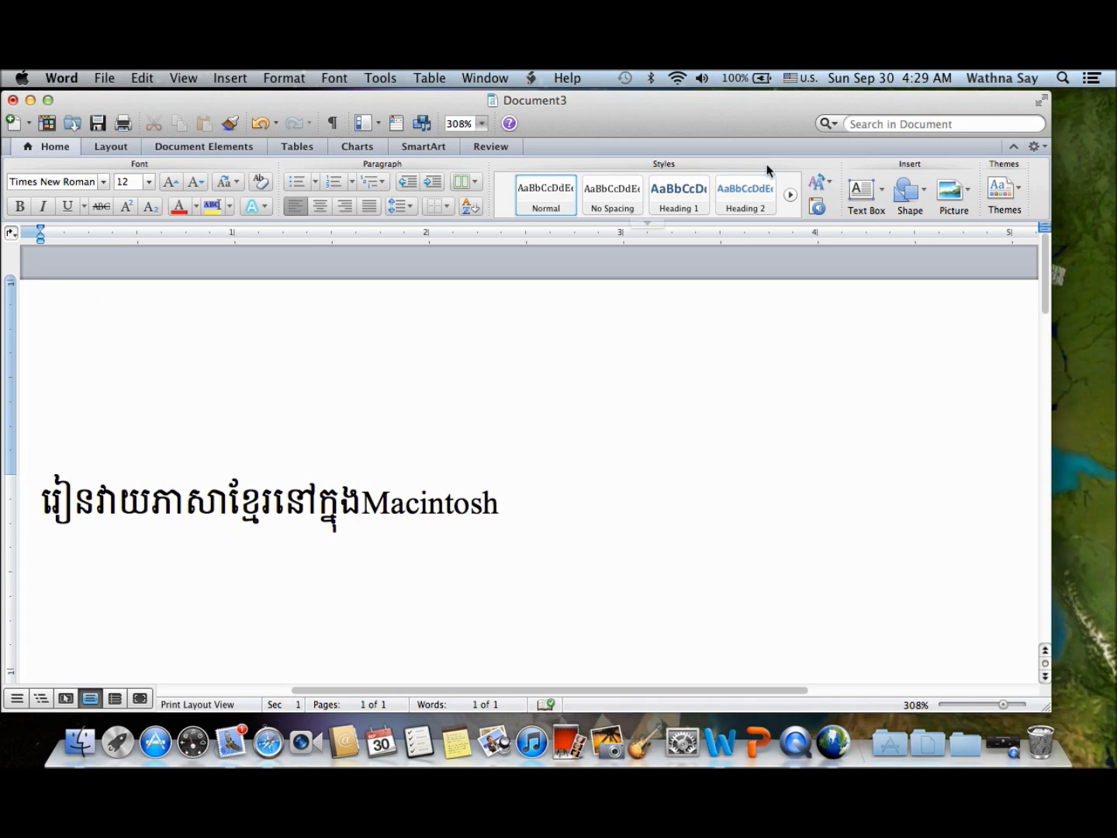
pyautogui.click(800, 77)
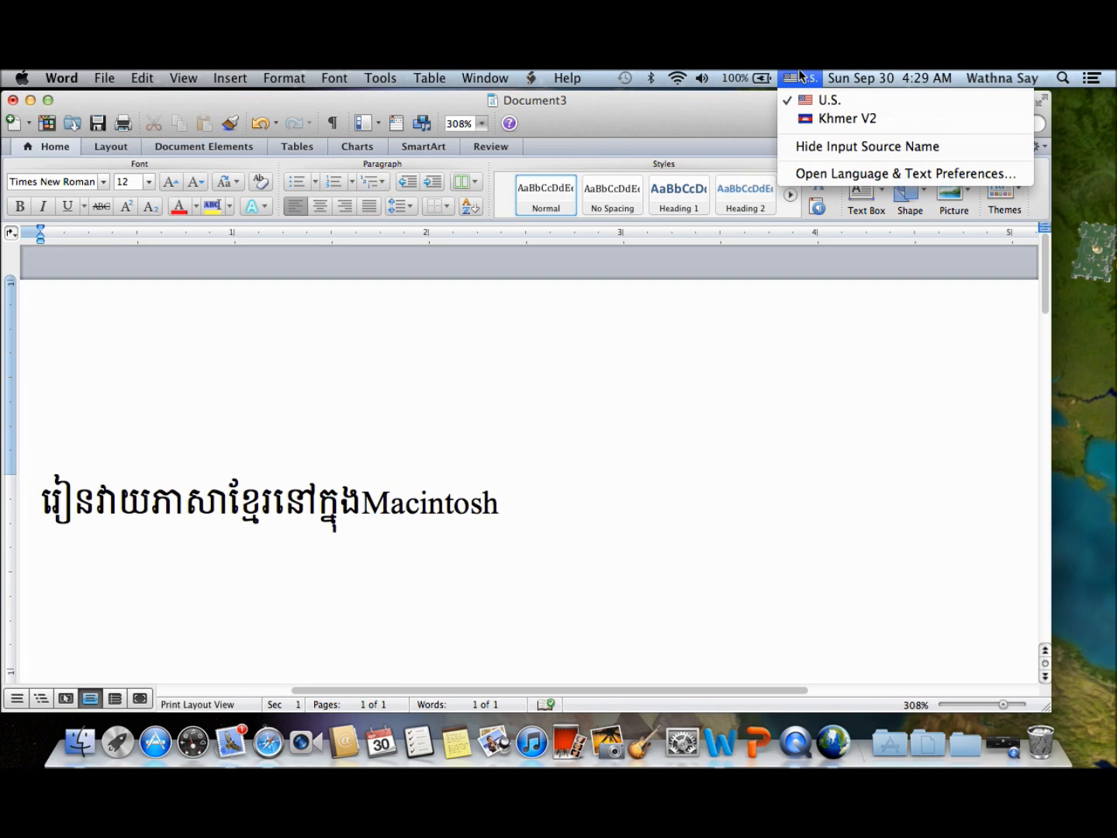
pyautogui.click(527, 477)
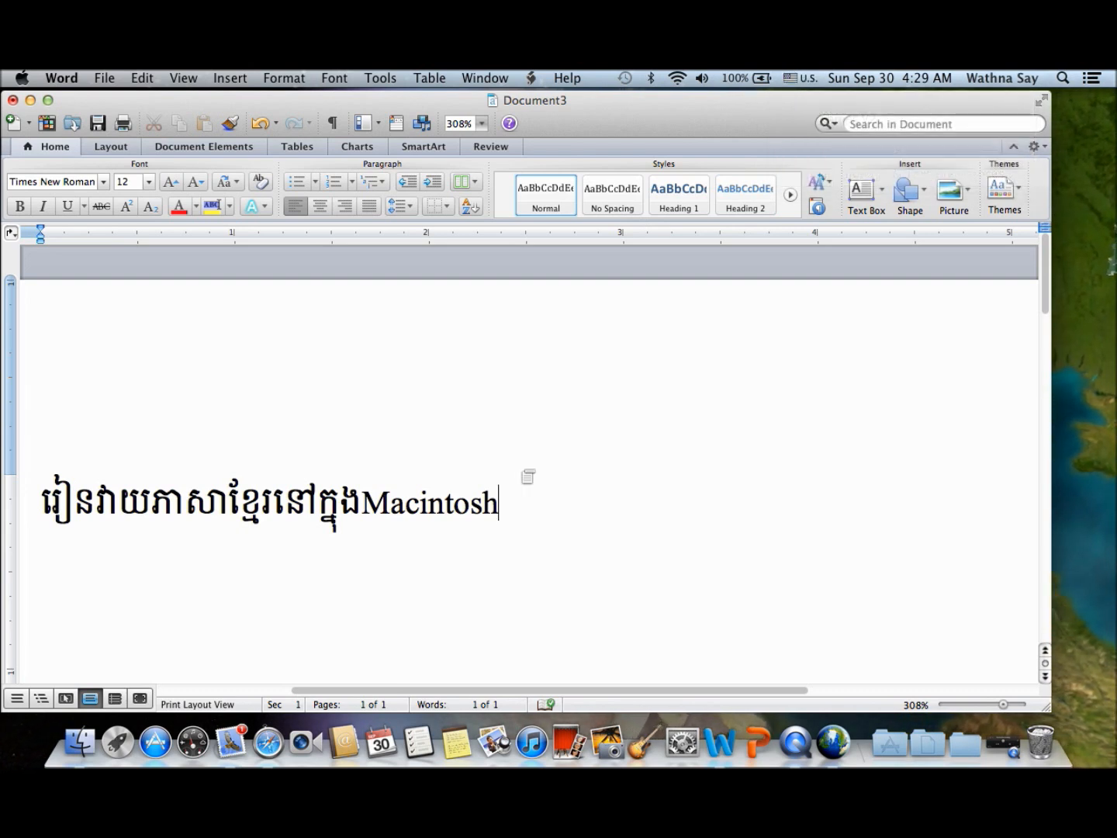
# Enable Keyboard & Character Viewer among the input sources in the Language & Text preferences and close the preferences window.
pyautogui.click(801, 79)
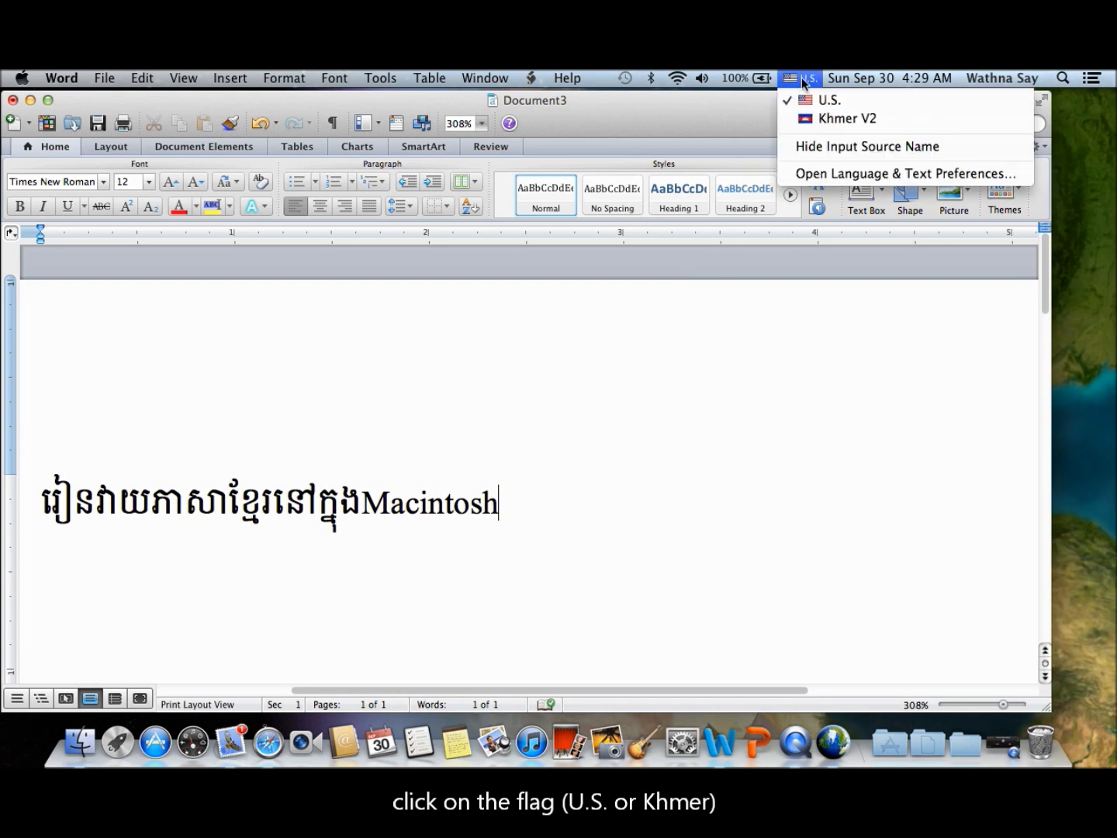
pyautogui.click(819, 174)
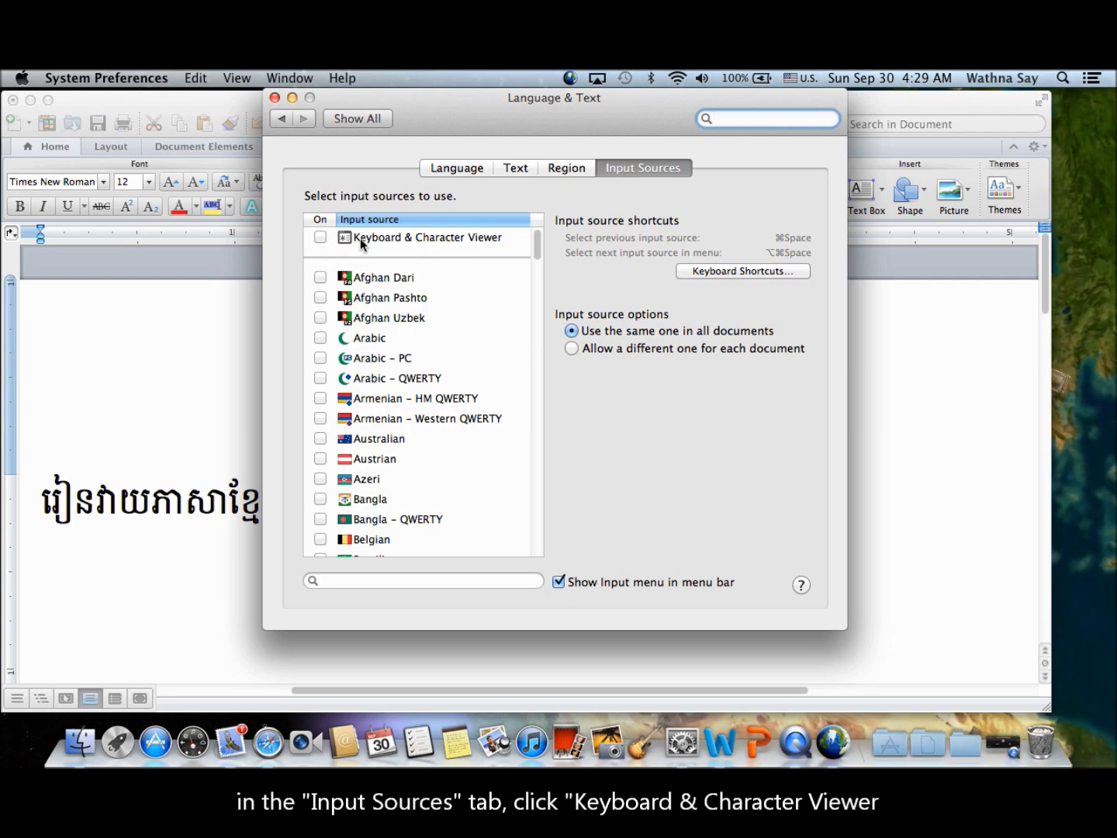
pyautogui.click(320, 237)
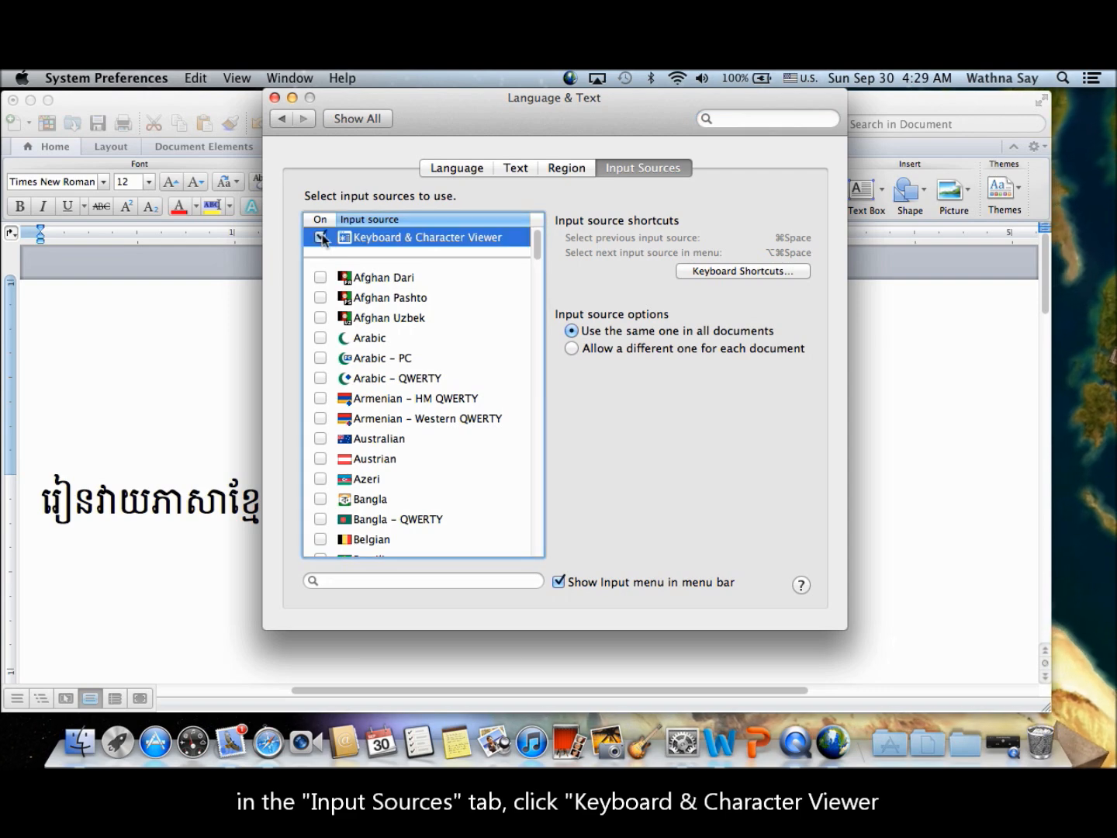
pyautogui.click(275, 98)
# Change the keyboard input to Khmer V2, show the Keyboard Viewer and check its shifted character layout.
pyautogui.click(799, 78)
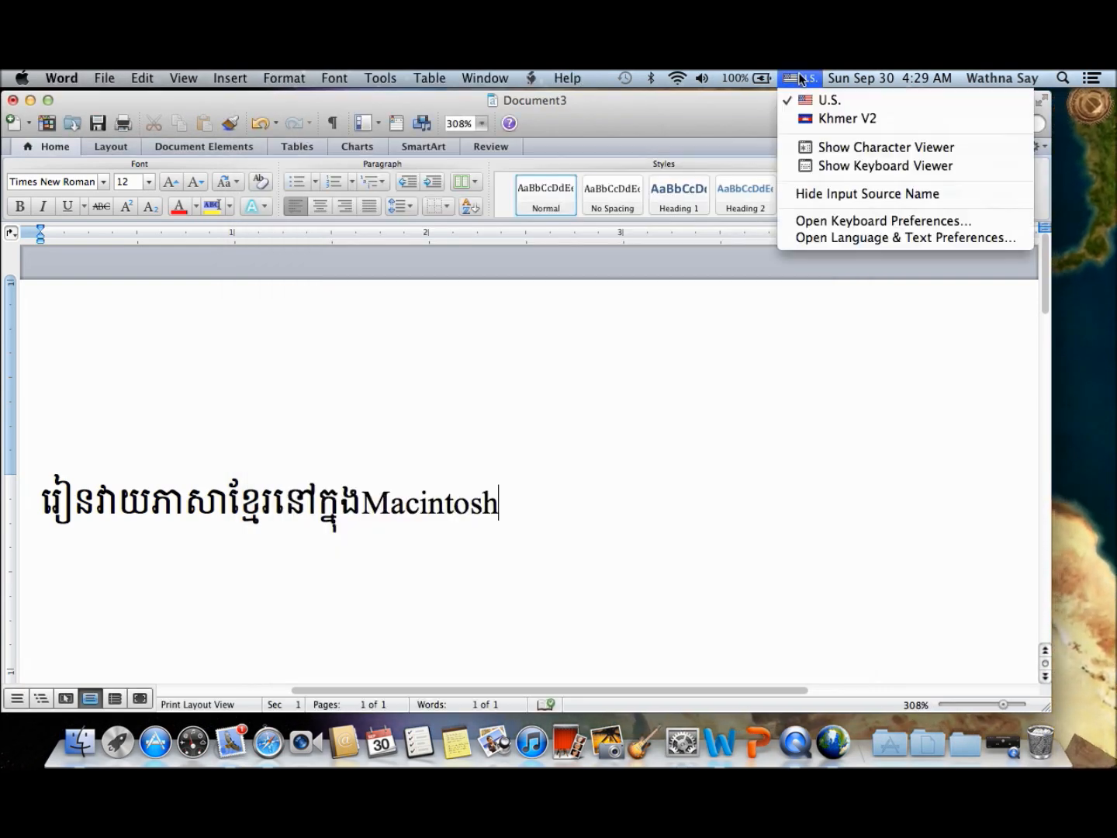
pyautogui.click(811, 119)
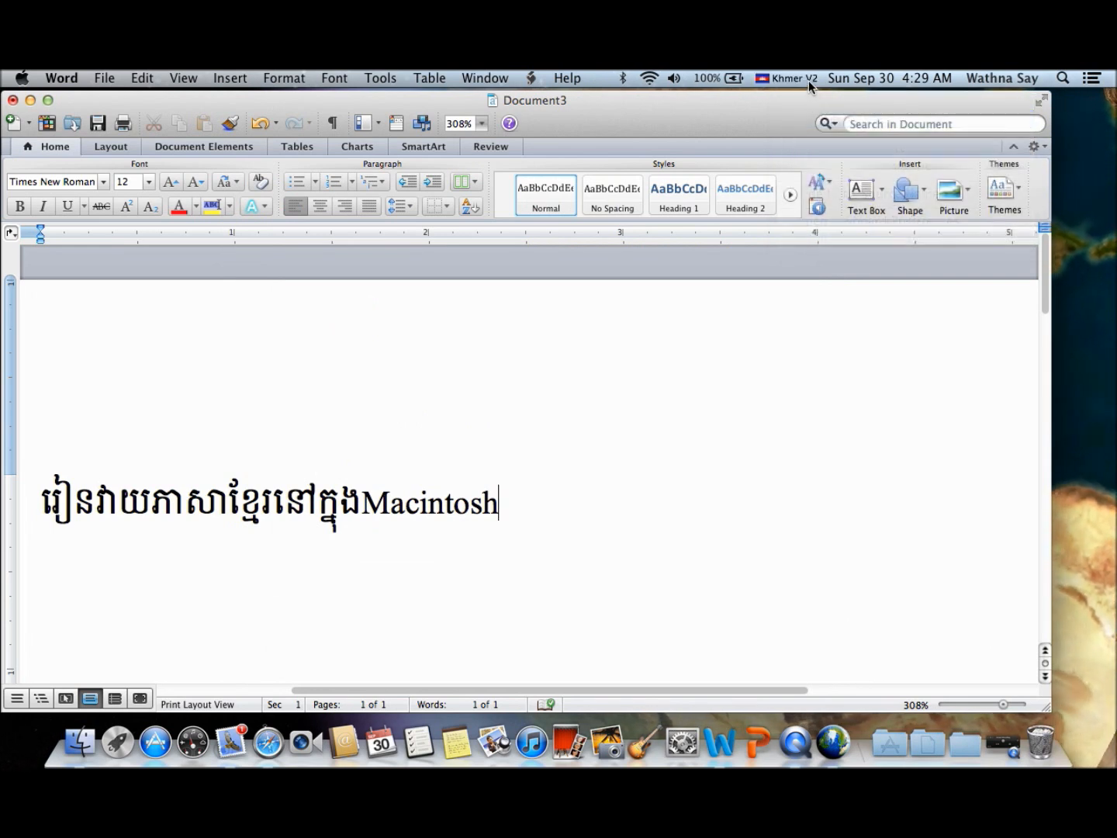
pyautogui.click(807, 80)
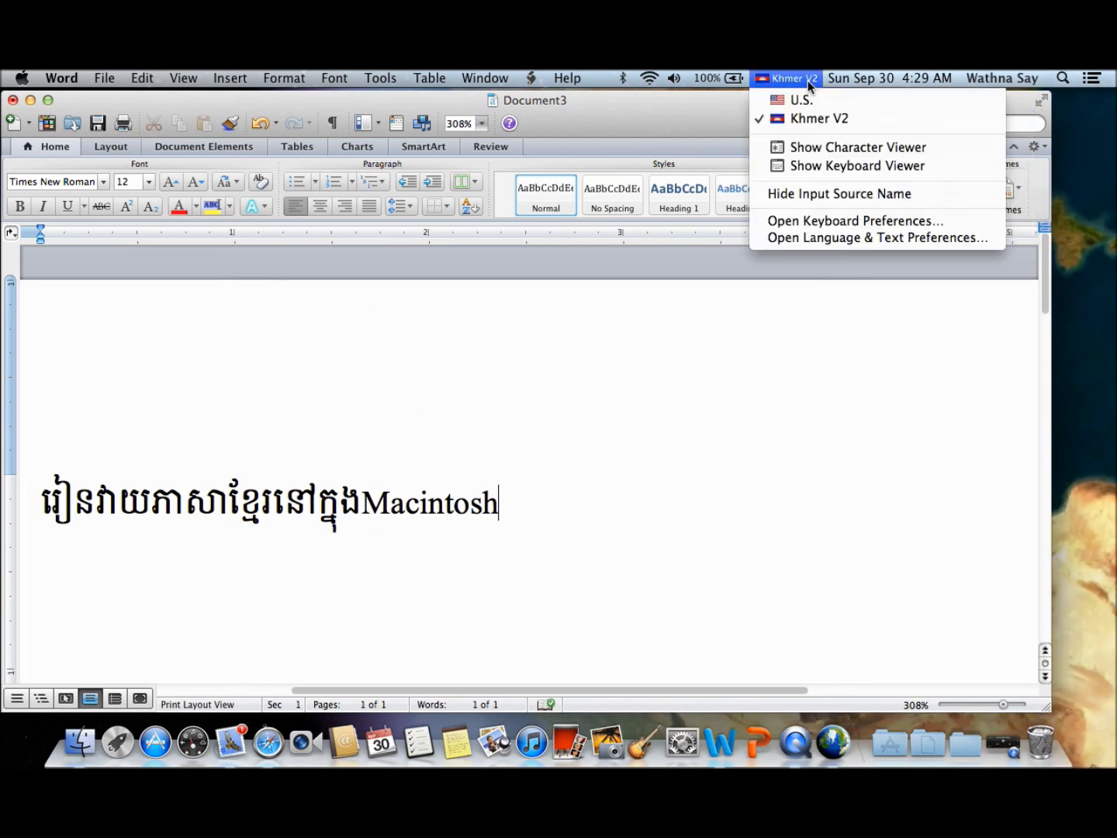
pyautogui.click(849, 167)
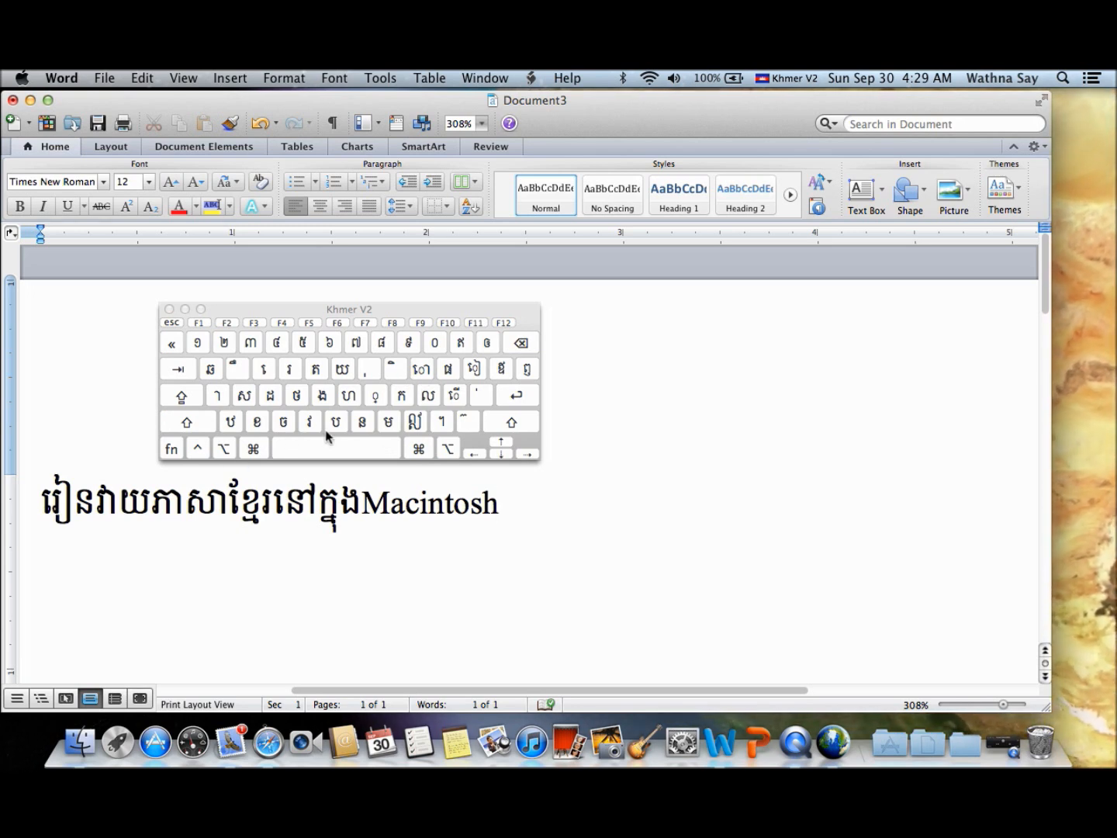
pyautogui.press('shift')
pyautogui.press('shift')
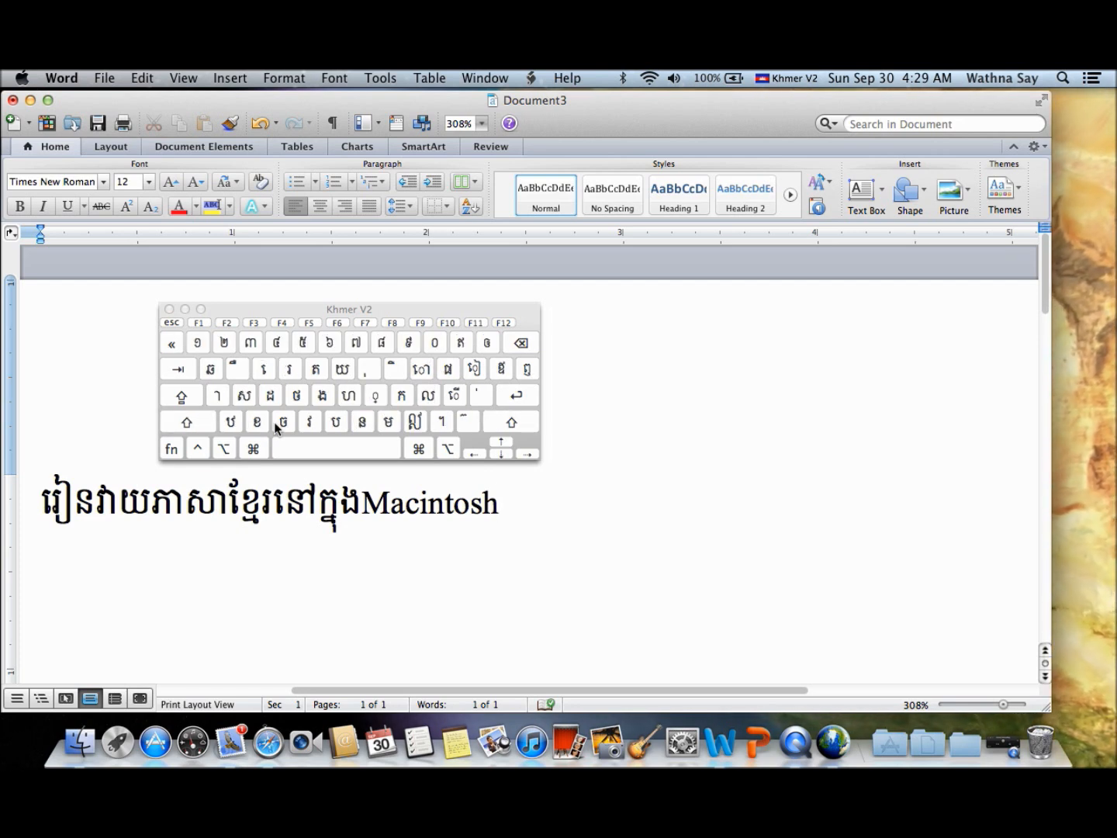